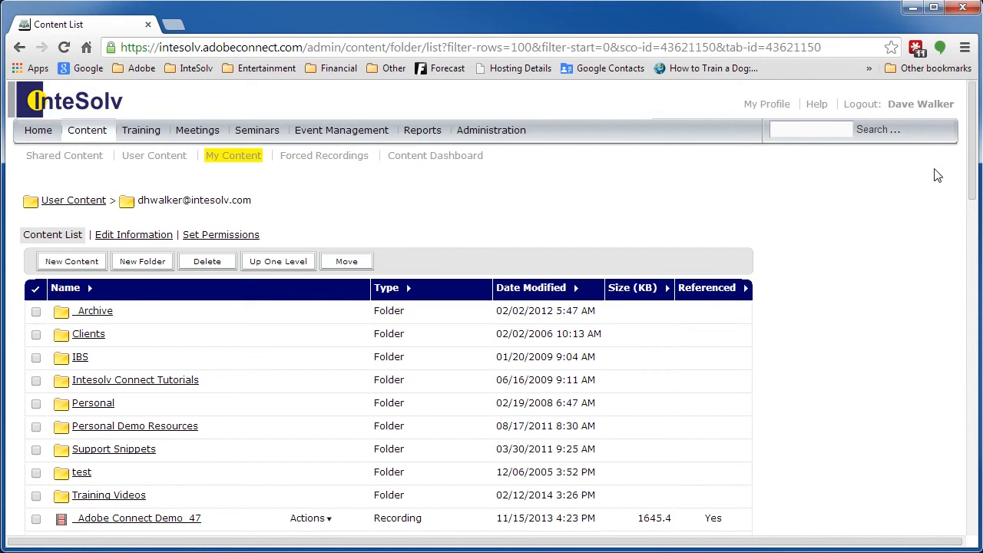
Step: Open the Aquo Ergonomics - Demo presentation from the content list and examine its URL for viewing
{"action": "scroll", "coordinate": [960, 246], "scroll_direction": "down", "scroll_amount": 3}
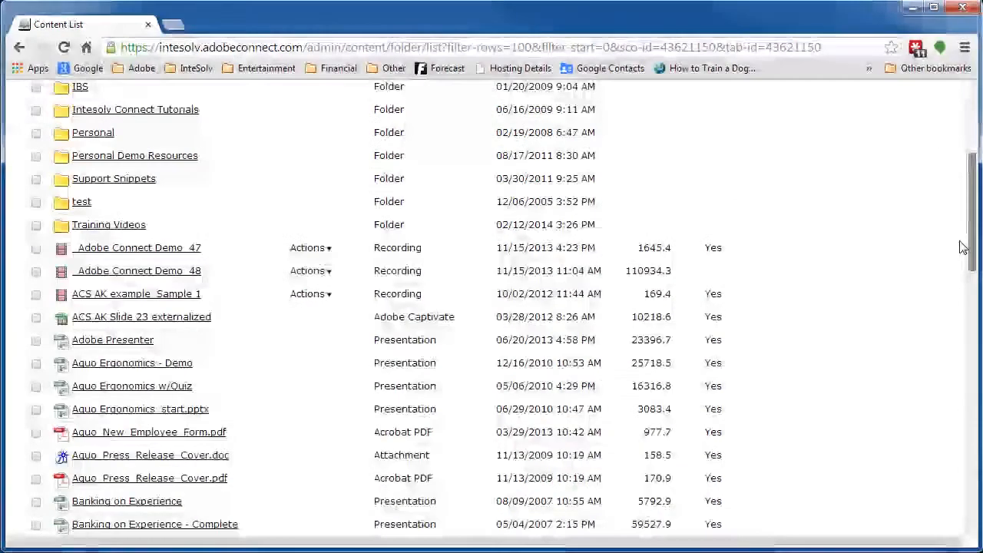
{"action": "scroll", "coordinate": [960, 245], "scroll_direction": "up", "scroll_amount": 3}
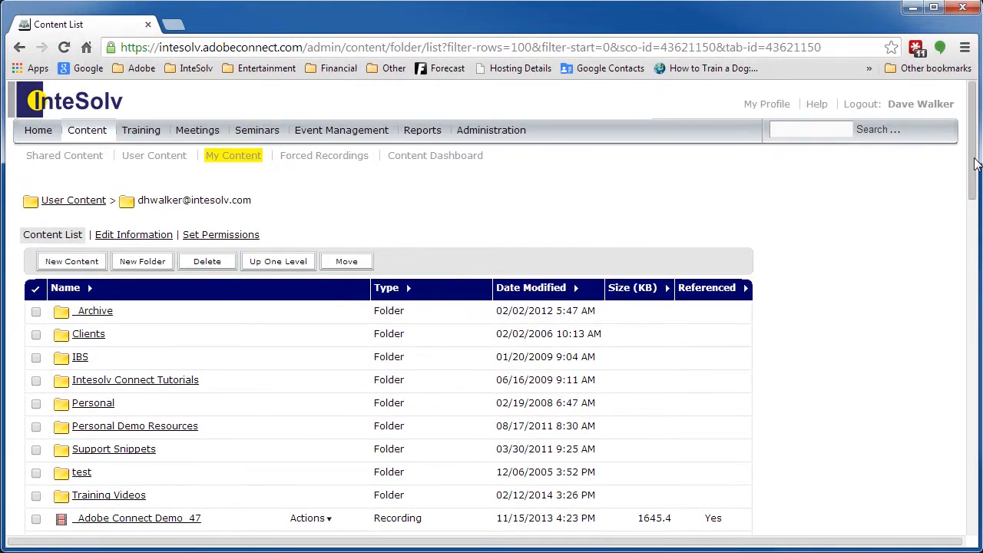
{"action": "scroll", "coordinate": [973, 163], "scroll_direction": "down", "scroll_amount": 5}
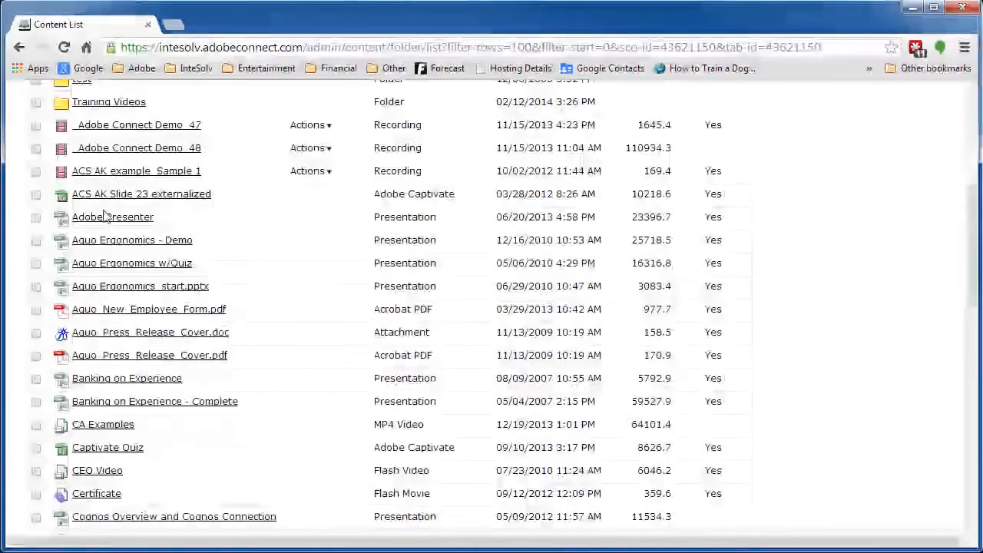
{"action": "left_click", "coordinate": [107, 241]}
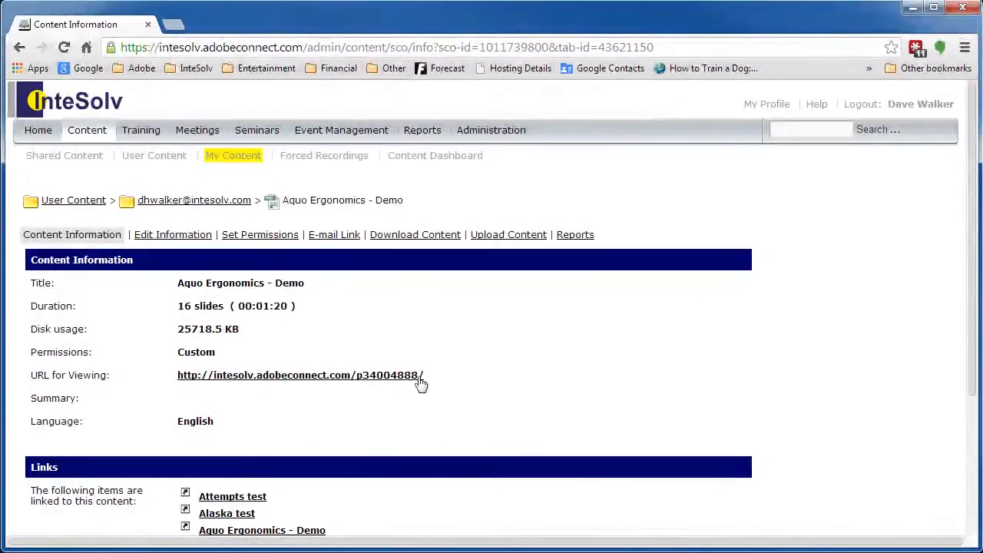
{"action": "left_click_drag", "start_coordinate": [433, 382], "coordinate": [175, 372]}
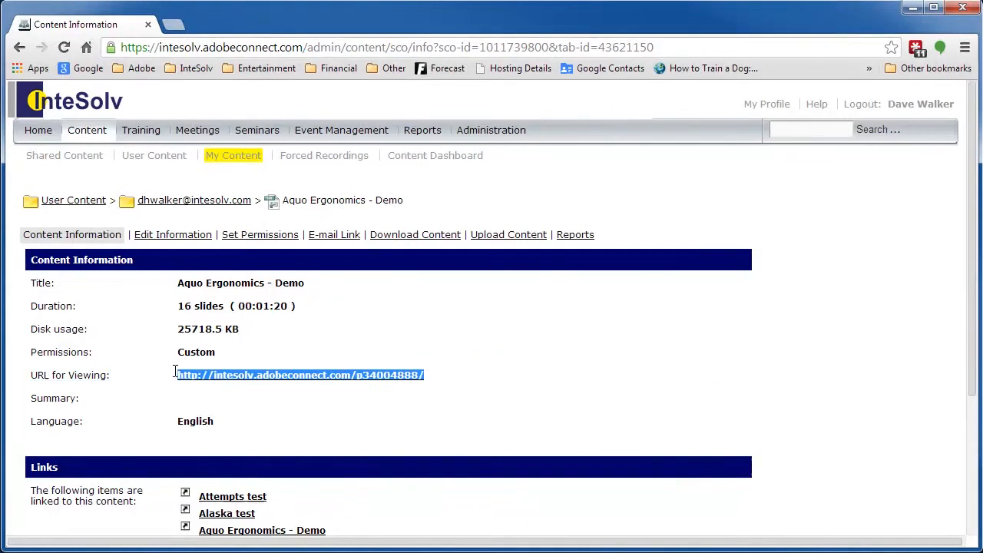
{"action": "left_click", "coordinate": [485, 384]}
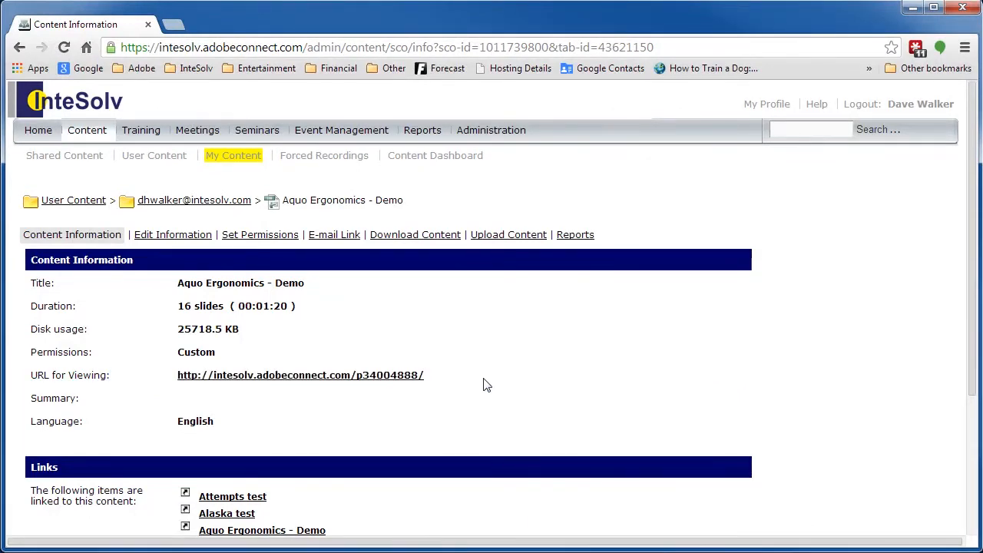
Step: Go back to the content list and examine the file formats accepted for new content, leaving the form unsubmitted
{"action": "left_click", "coordinate": [172, 204]}
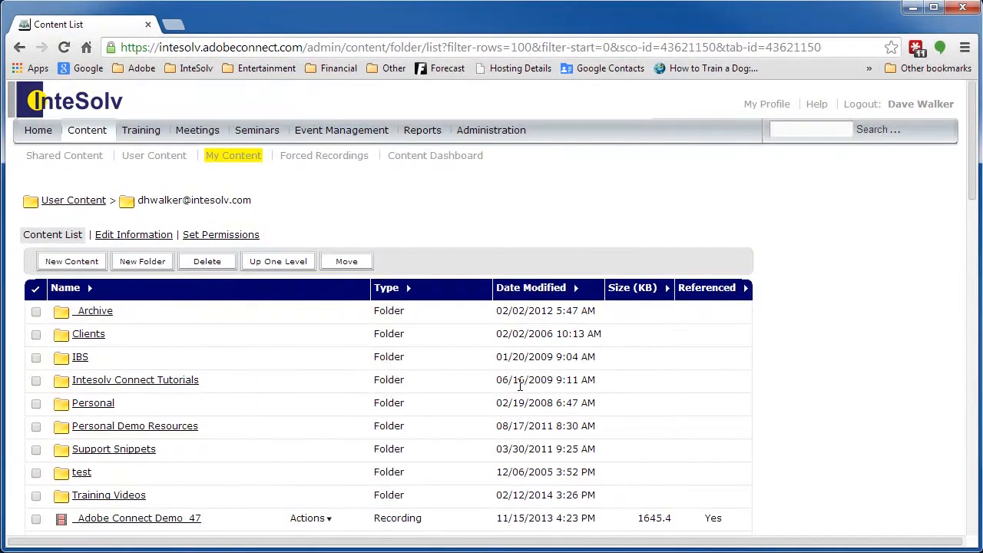
{"action": "scroll", "coordinate": [818, 388], "scroll_direction": "down", "scroll_amount": 2}
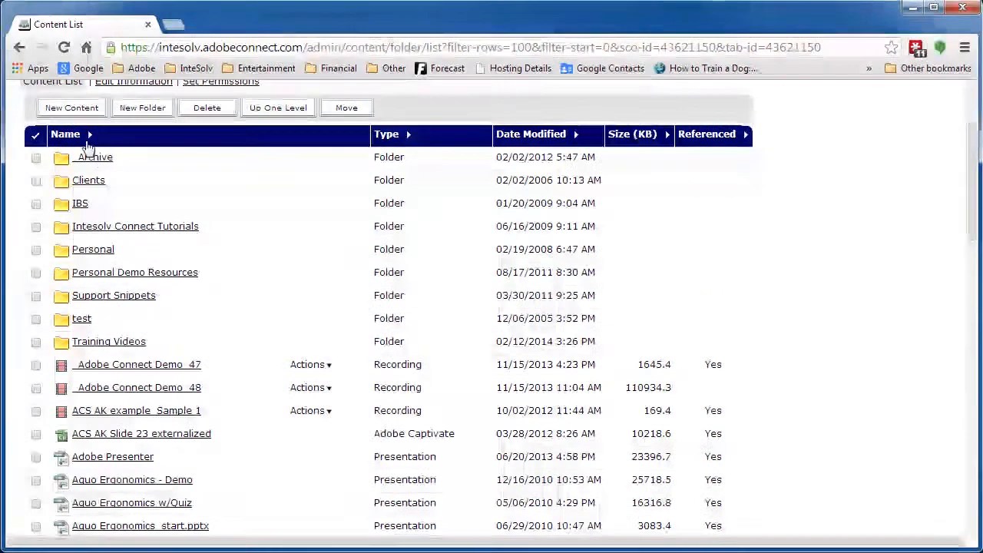
{"action": "left_click", "coordinate": [77, 109]}
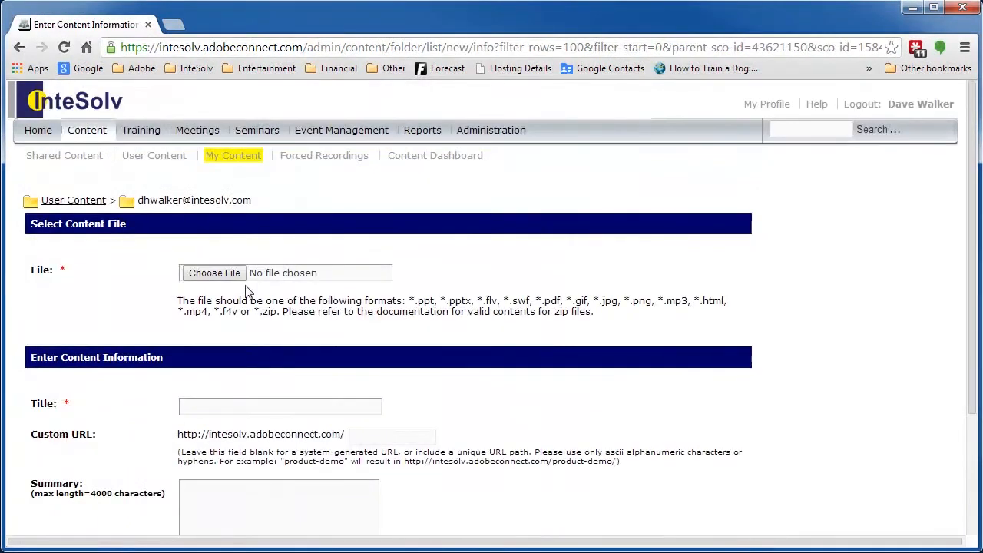
{"action": "double_click", "coordinate": [712, 302]}
{"action": "left_click", "coordinate": [20, 47]}
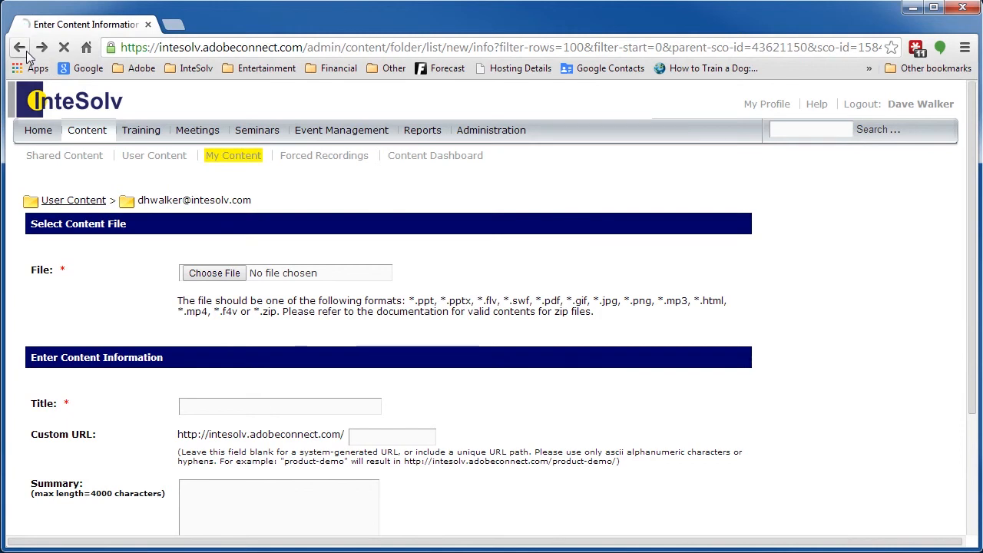
Step: Open the Adobe Presenter Training folder inside the IBS folder and view its permissions
{"action": "left_click", "coordinate": [79, 202]}
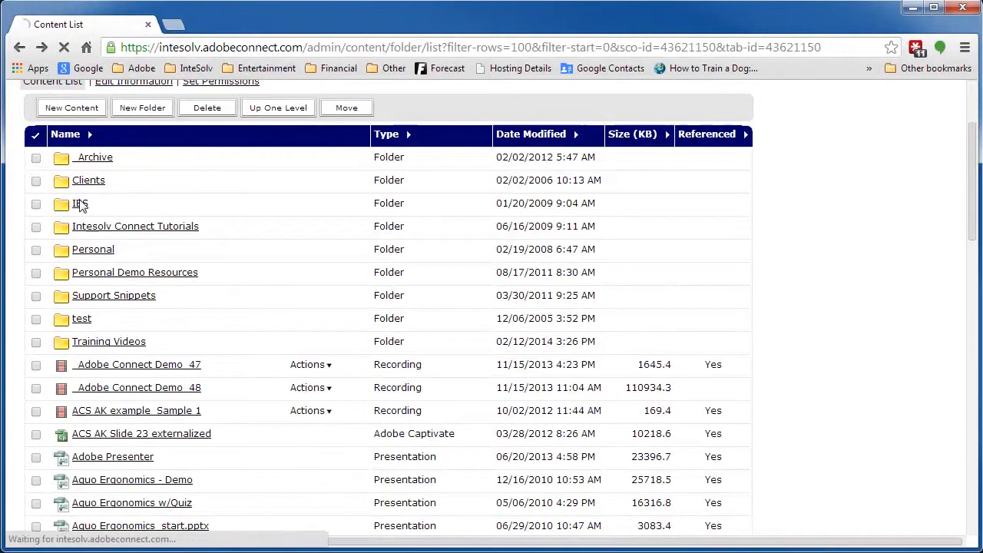
{"action": "left_click", "coordinate": [120, 313]}
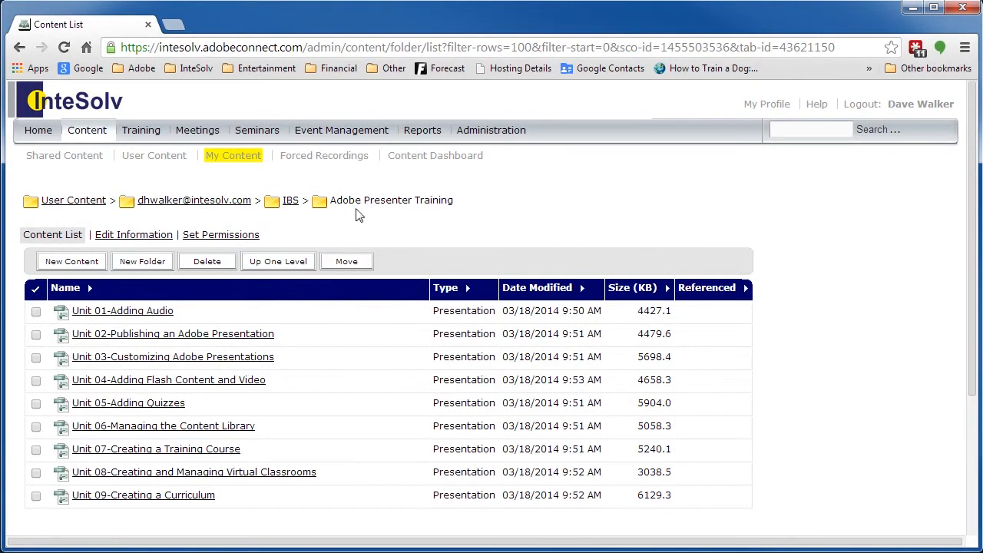
{"action": "left_click", "coordinate": [221, 238]}
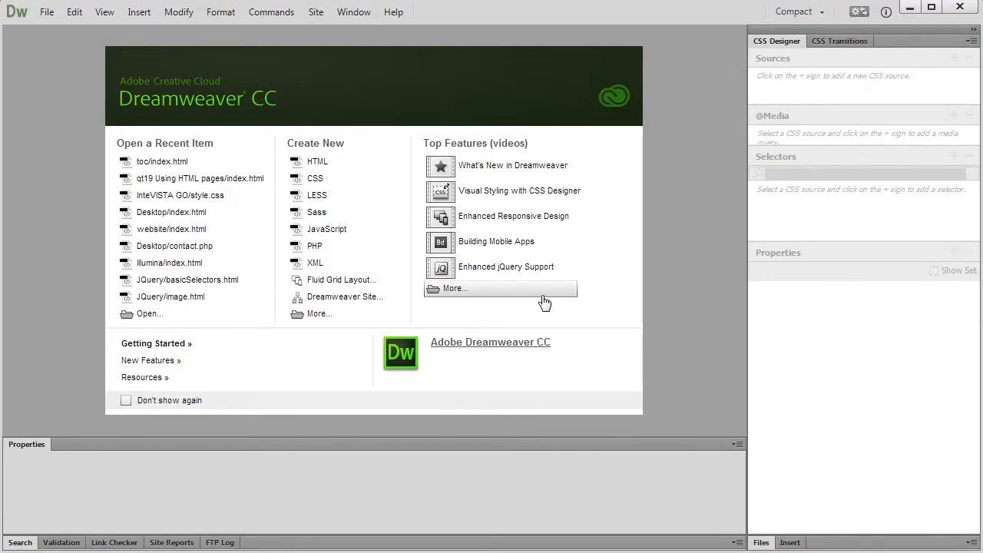
Step: Create a new HTML document in Dreamweaver and save it as index.html in the toc folder
{"action": "left_click", "coordinate": [315, 165]}
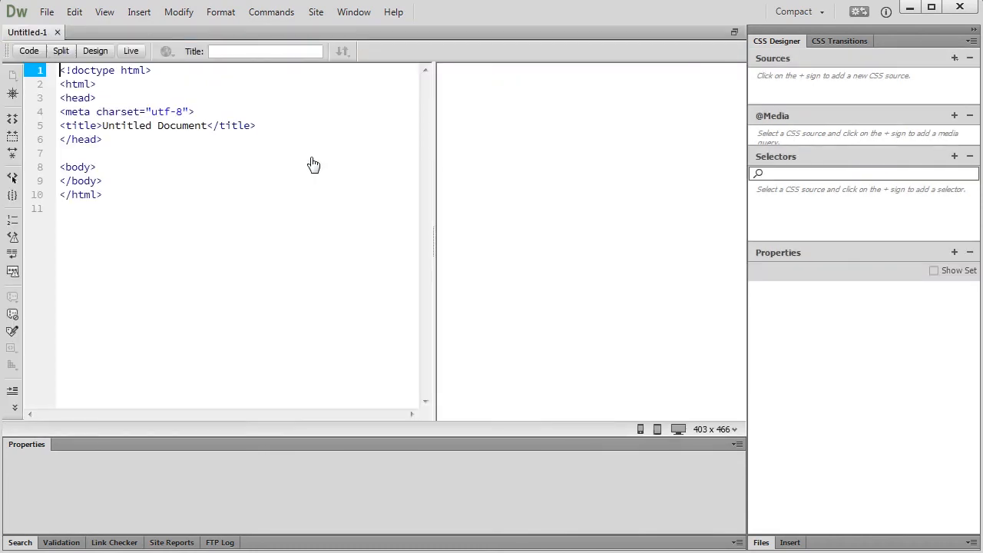
{"action": "key", "text": "ctrl+s"}
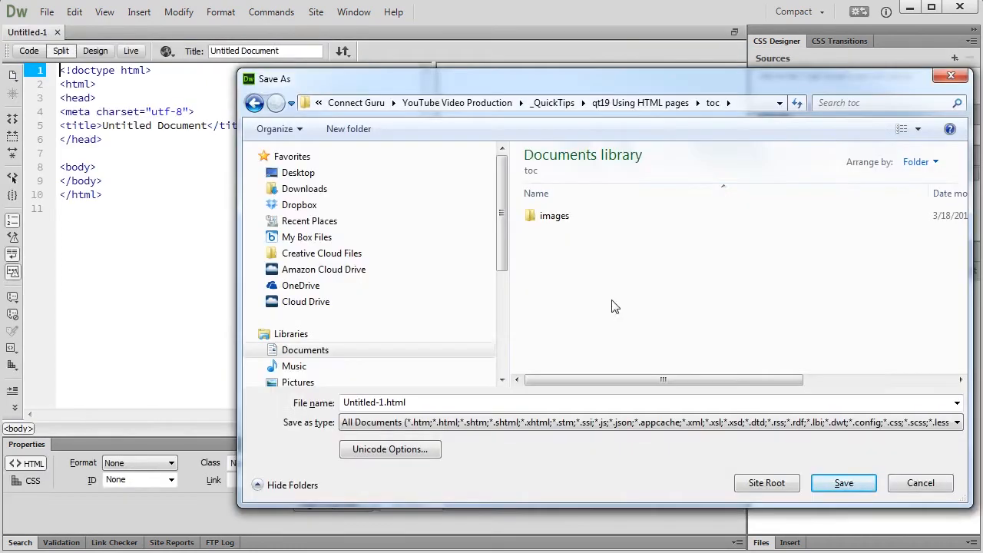
{"action": "left_click_drag", "start_coordinate": [384, 402], "coordinate": [304, 414]}
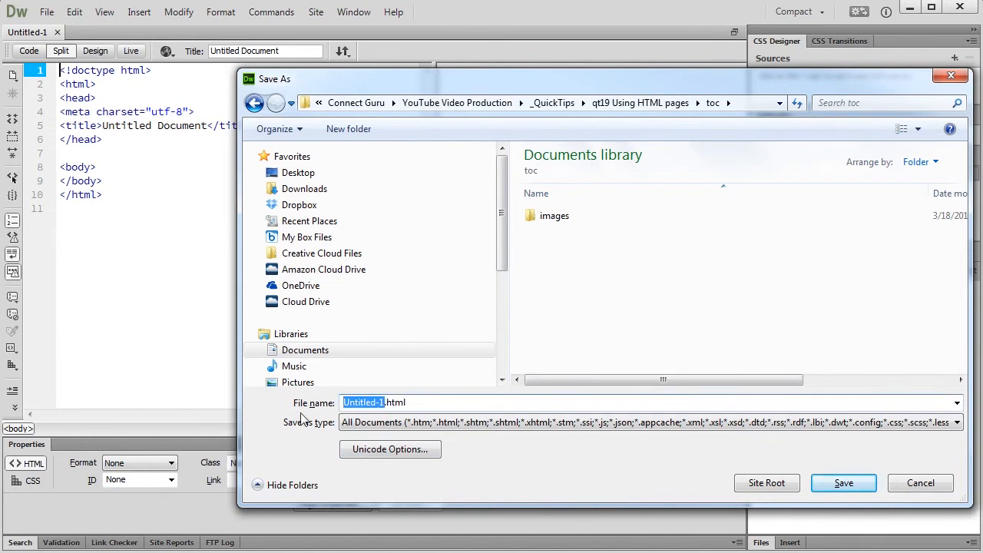
{"action": "type", "text": "in"}
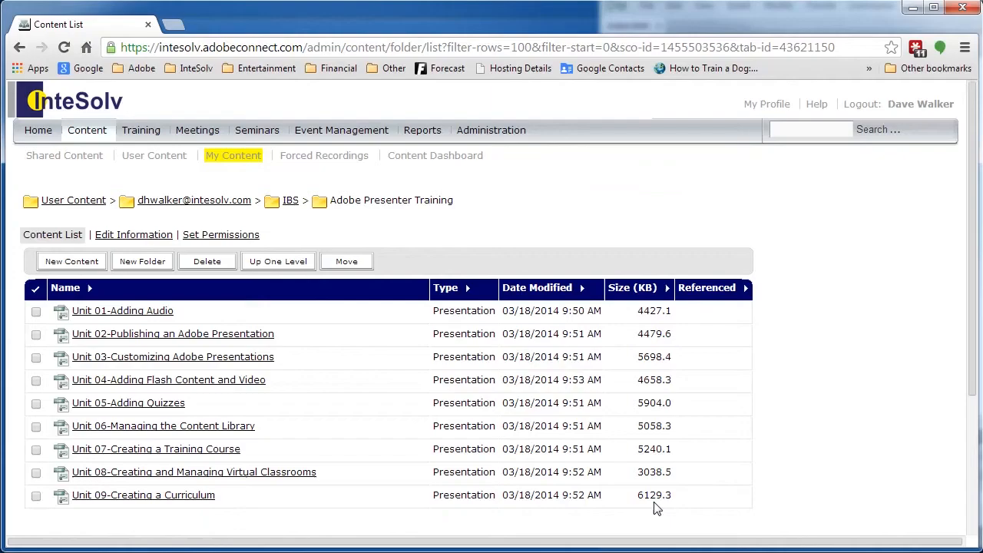
Step: Copy the nine unit rows from the Adobe Presenter Training folder listing and paste them into a blank Notepad document
{"action": "left_click_drag", "start_coordinate": [679, 503], "coordinate": [52, 305]}
{"action": "key", "text": "ctrl+c"}
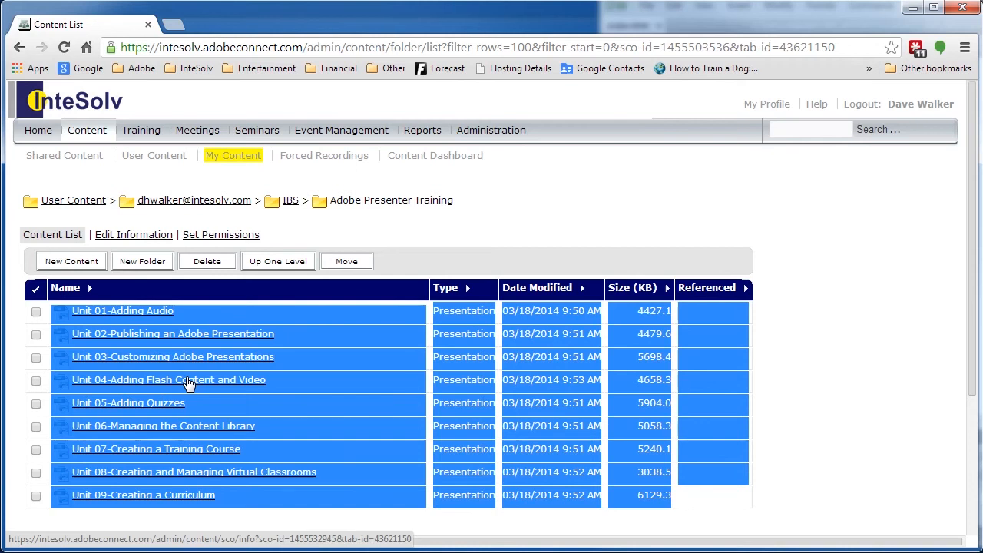
{"action": "key", "text": "alt+Tab"}
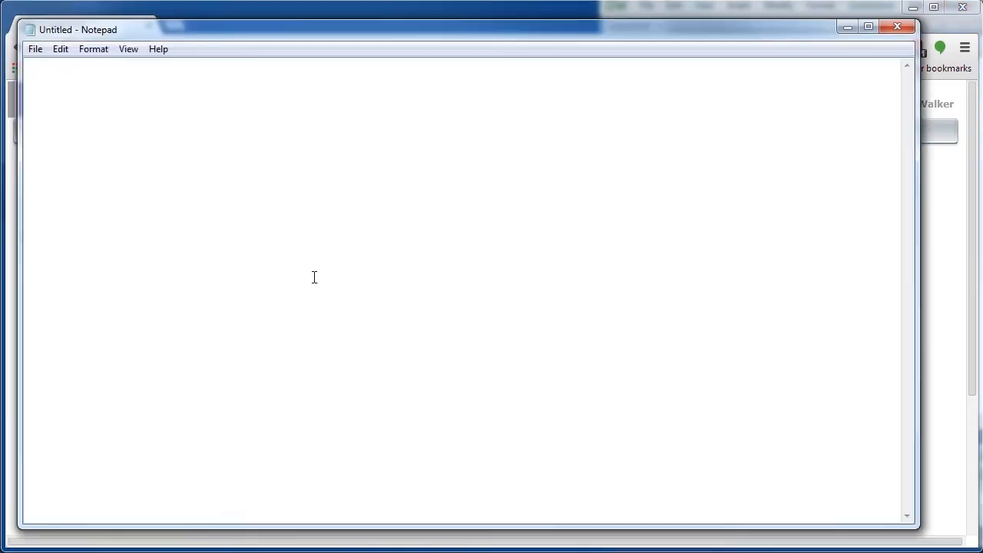
{"action": "key", "text": "ctrl+v"}
Step: Remove the leading blank space from the pasted lines so every unit title starts at the margin
{"action": "left_click", "coordinate": [33, 70]}
{"action": "key", "text": "BackSpace"}
{"action": "key", "text": "BackSpace"}
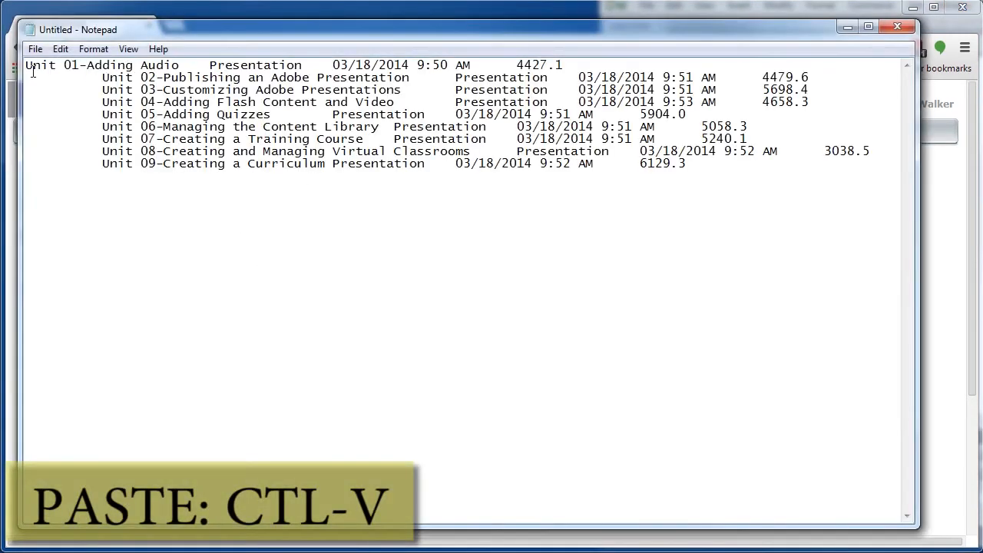
{"action": "double_click", "coordinate": [36, 75]}
{"action": "double_click", "coordinate": [87, 81]}
{"action": "key", "text": "Delete"}
{"action": "double_click", "coordinate": [94, 88]}
{"action": "key", "text": "Delete"}
{"action": "double_click", "coordinate": [94, 101]}
{"action": "key", "text": "Delete"}
{"action": "double_click", "coordinate": [93, 114]}
{"action": "key", "text": "Delete"}
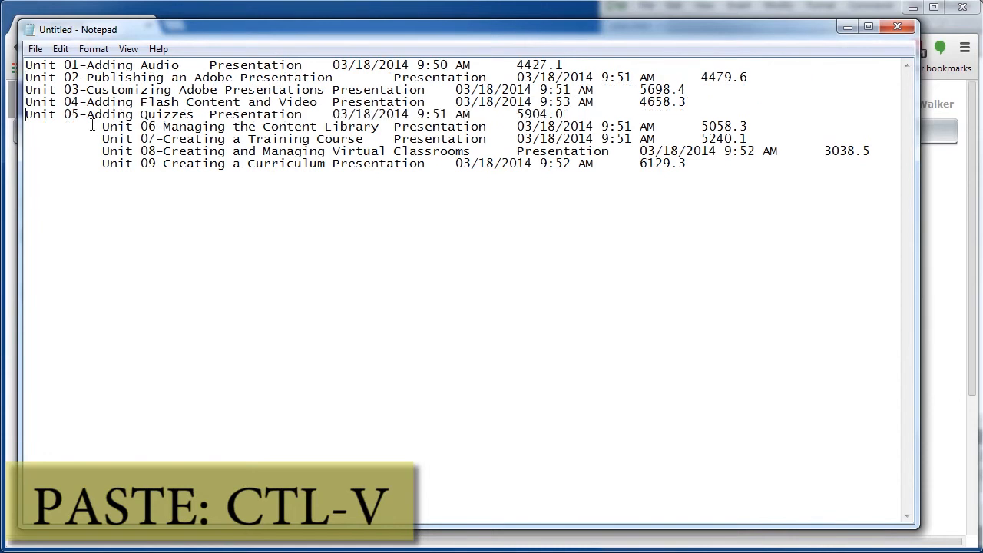
{"action": "double_click", "coordinate": [92, 150]}
{"action": "key", "text": "Delete"}
{"action": "double_click", "coordinate": [93, 162]}
{"action": "key", "text": "Delete"}
Step: Delete the type, date and size text after each unit title, leaving only the nine titles
{"action": "left_click_drag", "start_coordinate": [580, 68], "coordinate": [181, 68]}
{"action": "key", "text": "Delete"}
{"action": "left_click_drag", "start_coordinate": [748, 78], "coordinate": [333, 78]}
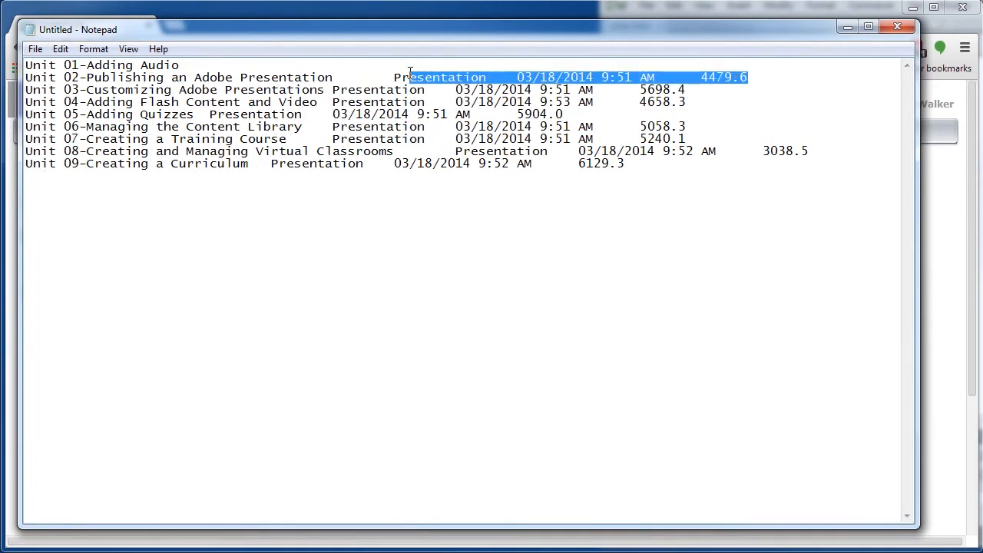
{"action": "key", "text": "Delete"}
{"action": "key", "text": "Delete"}
{"action": "left_click_drag", "start_coordinate": [696, 90], "coordinate": [317, 101]}
{"action": "key", "text": "Delete"}
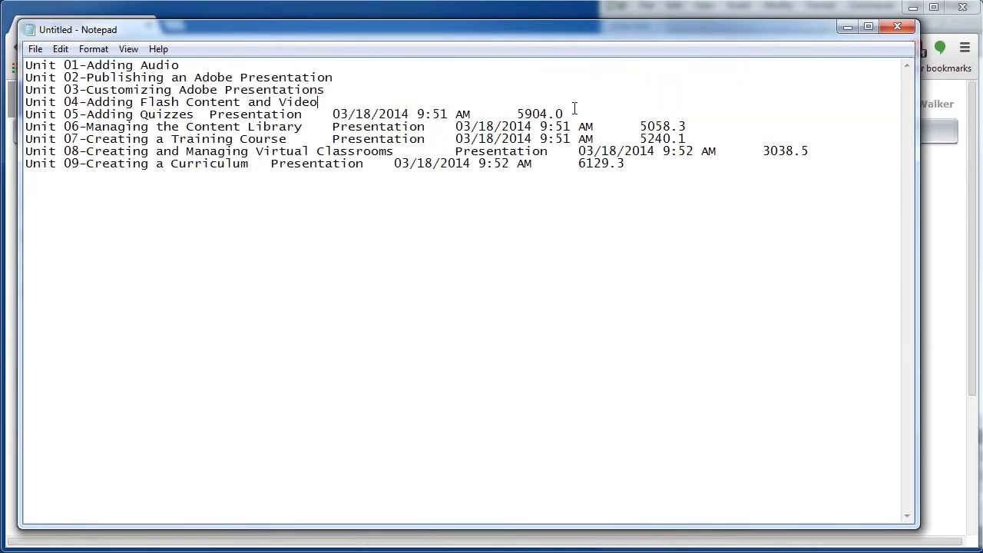
{"action": "left_click_drag", "start_coordinate": [586, 114], "coordinate": [311, 113]}
{"action": "key", "text": "Delete"}
{"action": "left_click_drag", "start_coordinate": [193, 113], "coordinate": [685, 126]}
{"action": "key", "text": "Delete"}
{"action": "key", "text": "Delete"}
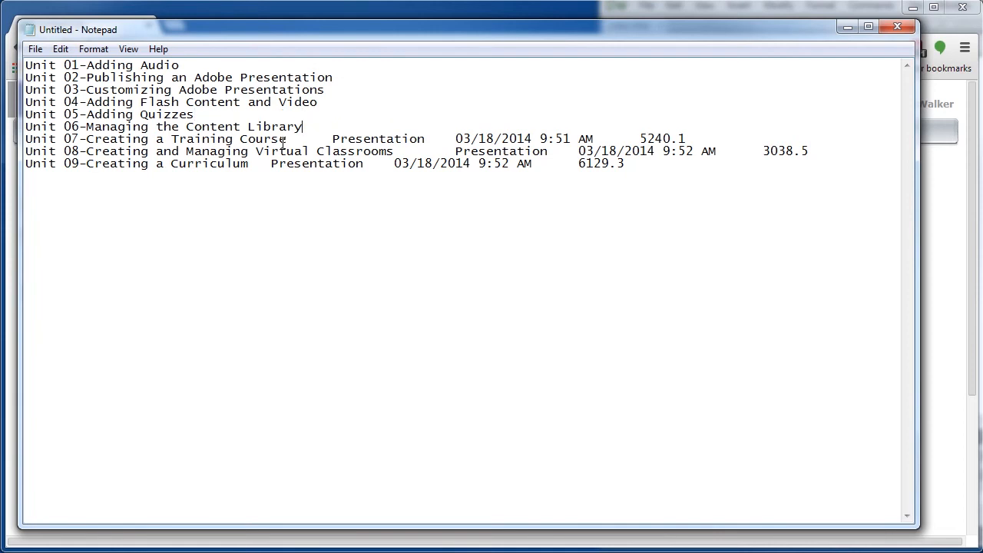
{"action": "left_click_drag", "start_coordinate": [287, 138], "coordinate": [693, 137]}
{"action": "key", "text": "Delete"}
{"action": "left_click_drag", "start_coordinate": [393, 150], "coordinate": [816, 151]}
{"action": "key", "text": "Delete"}
{"action": "left_click_drag", "start_coordinate": [249, 163], "coordinate": [633, 162]}
{"action": "key", "text": "Delete"}
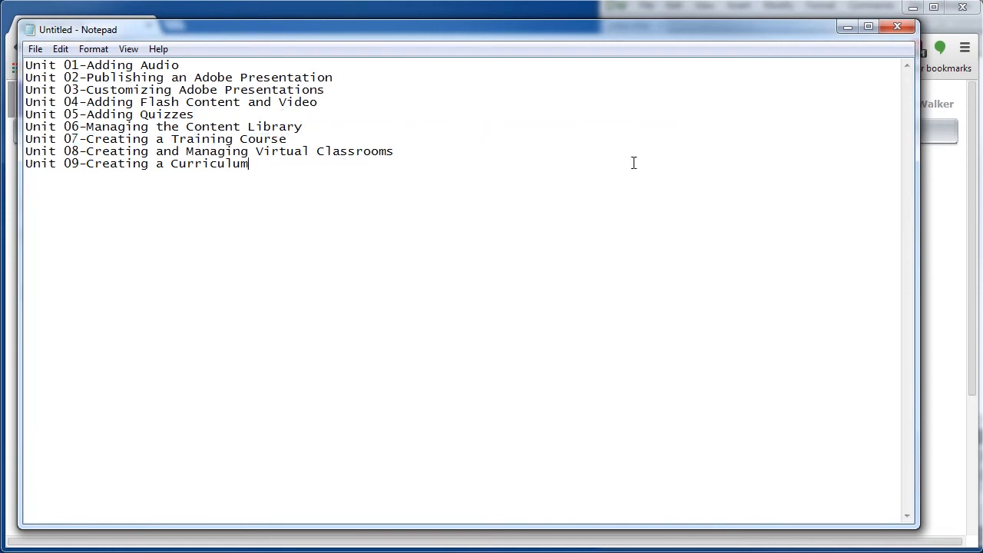
Step: Copy the cleaned list of nine unit titles into the index.html page in Dreamweaver and move that window further into view
{"action": "left_click_drag", "start_coordinate": [476, 265], "coordinate": [23, 65]}
{"action": "key", "text": "ctrl+c"}
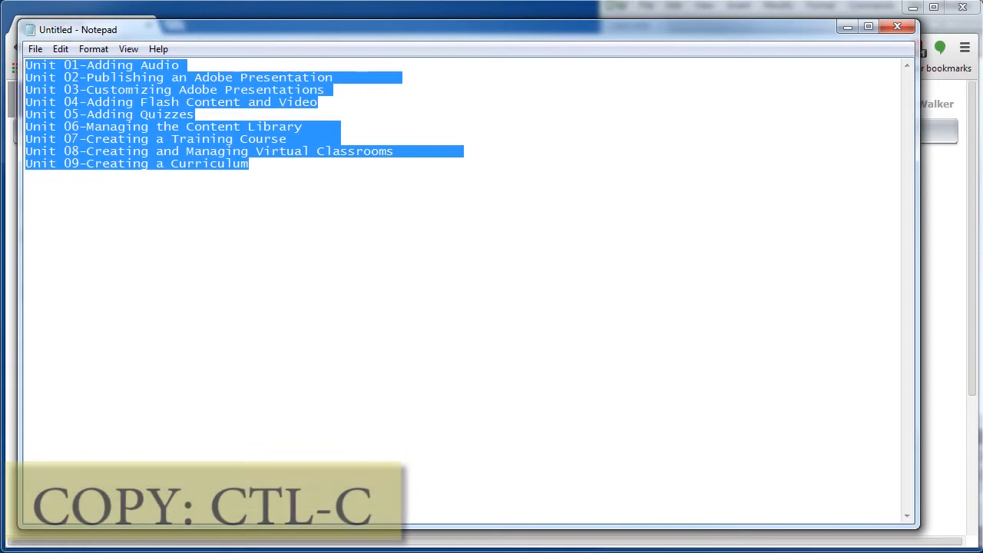
{"action": "key", "text": "alt+Tab"}
{"action": "key", "text": "alt+Tab"}
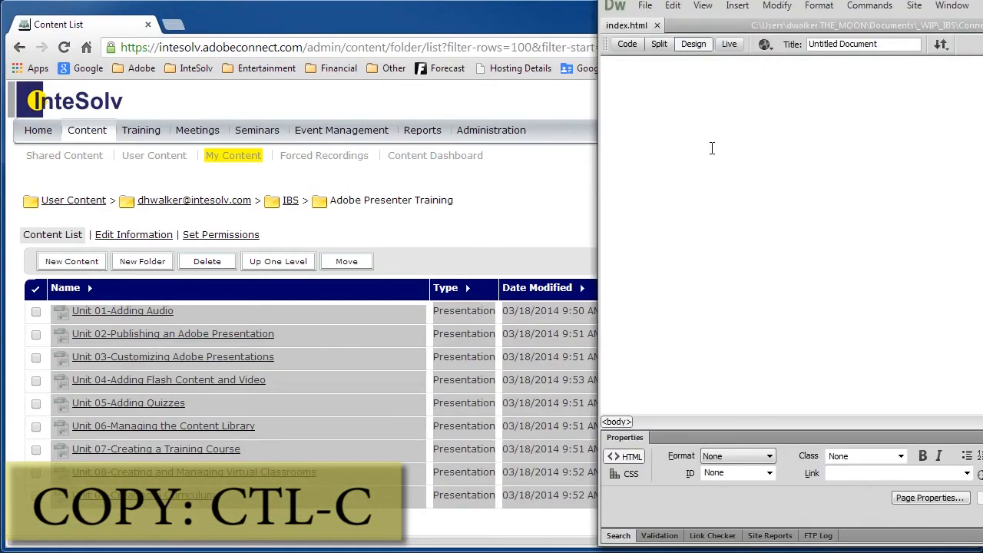
{"action": "left_click", "coordinate": [688, 138]}
{"action": "key", "text": "ctrl+v"}
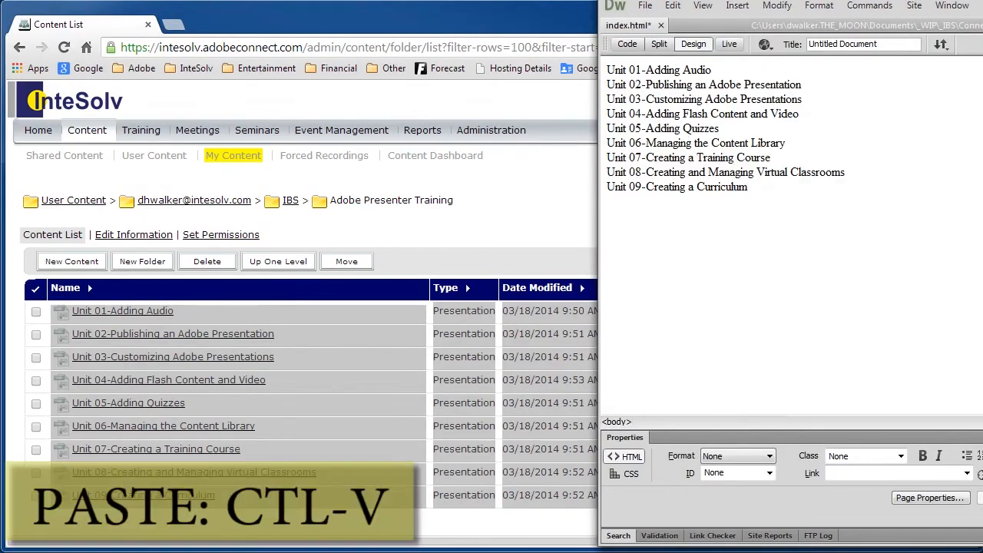
{"action": "left_click_drag", "start_coordinate": [982, 5], "coordinate": [880, 9]}
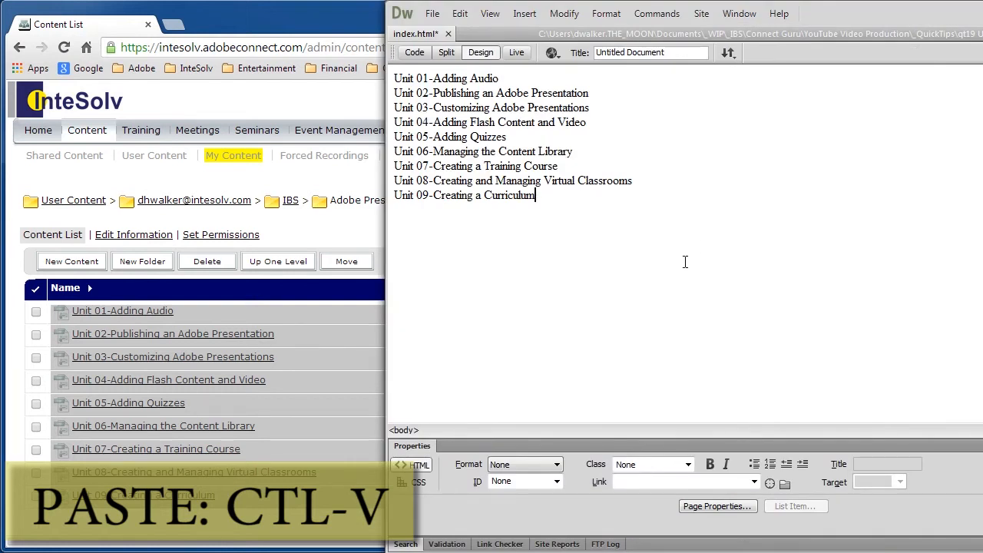
Step: Switch to the browser, open Unit 01-Adding Audio and copy its URL for viewing
{"action": "left_click", "coordinate": [339, 334]}
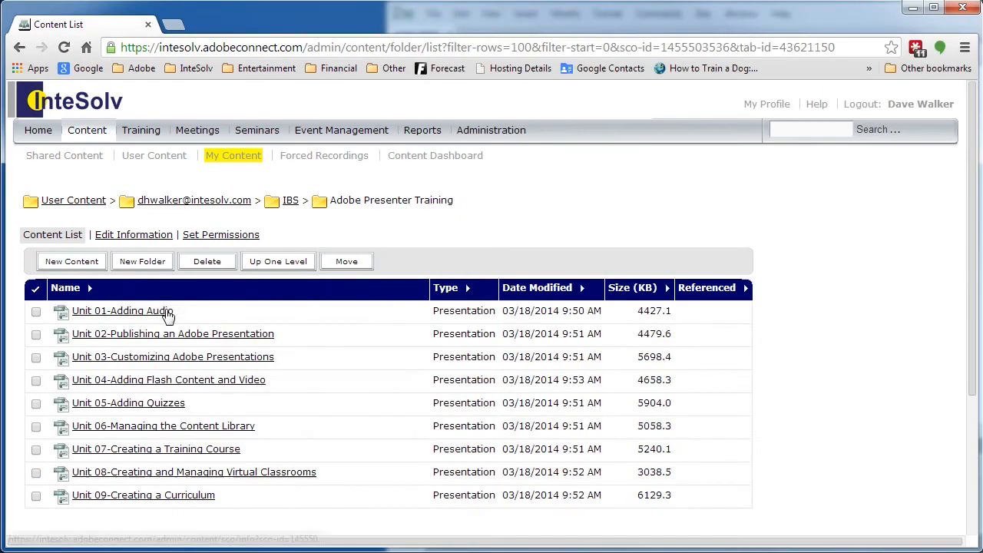
{"action": "left_click", "coordinate": [132, 313]}
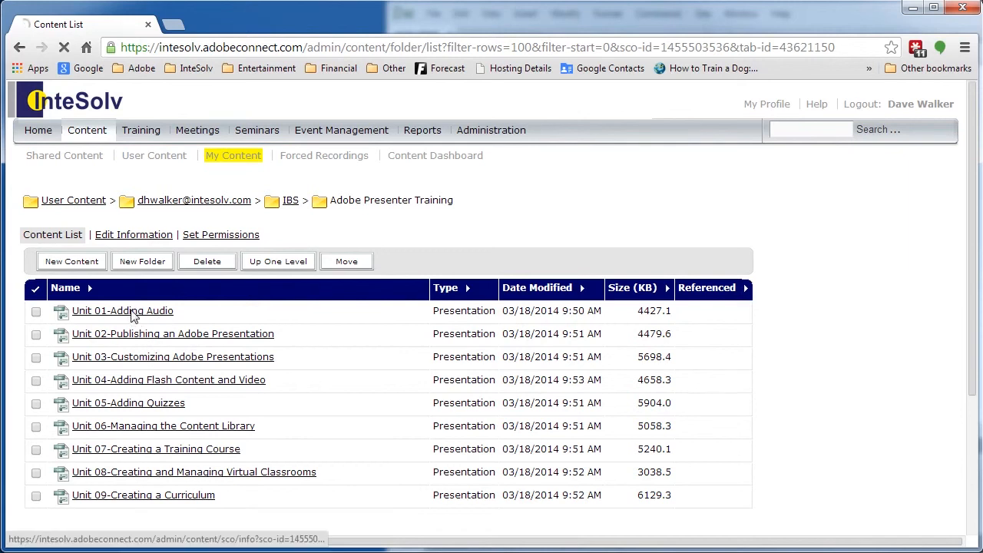
{"action": "left_click_drag", "start_coordinate": [399, 378], "coordinate": [116, 384]}
{"action": "key", "text": "ctrl+c"}
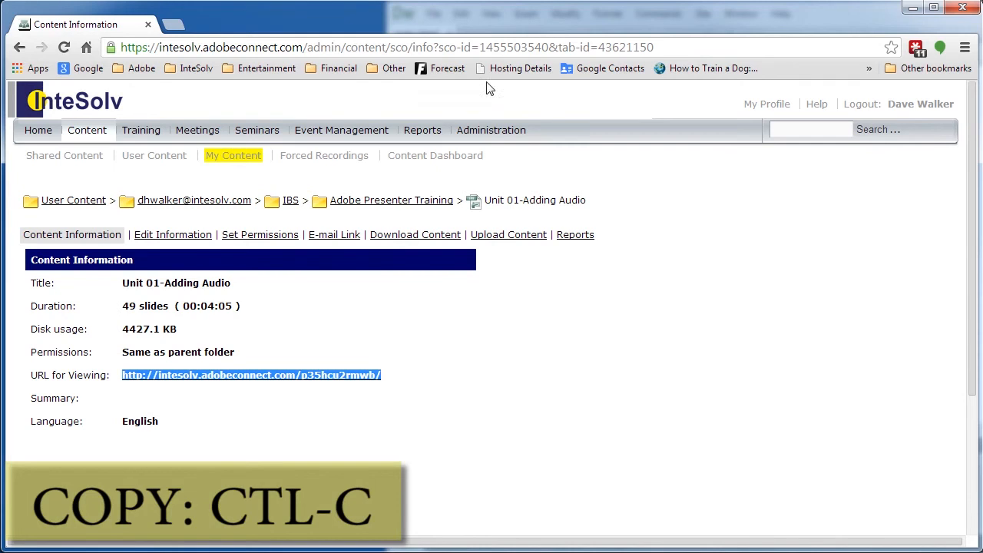
Step: In Dreamweaver, link the Unit 01-Adding Audio title to the copied viewing URL
{"action": "left_click", "coordinate": [982, 17]}
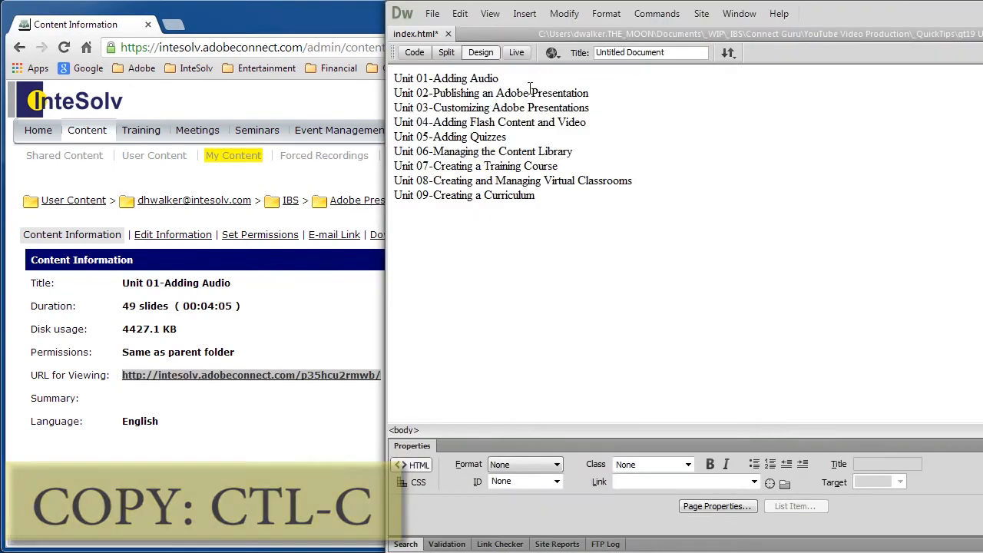
{"action": "left_click_drag", "start_coordinate": [502, 78], "coordinate": [379, 71]}
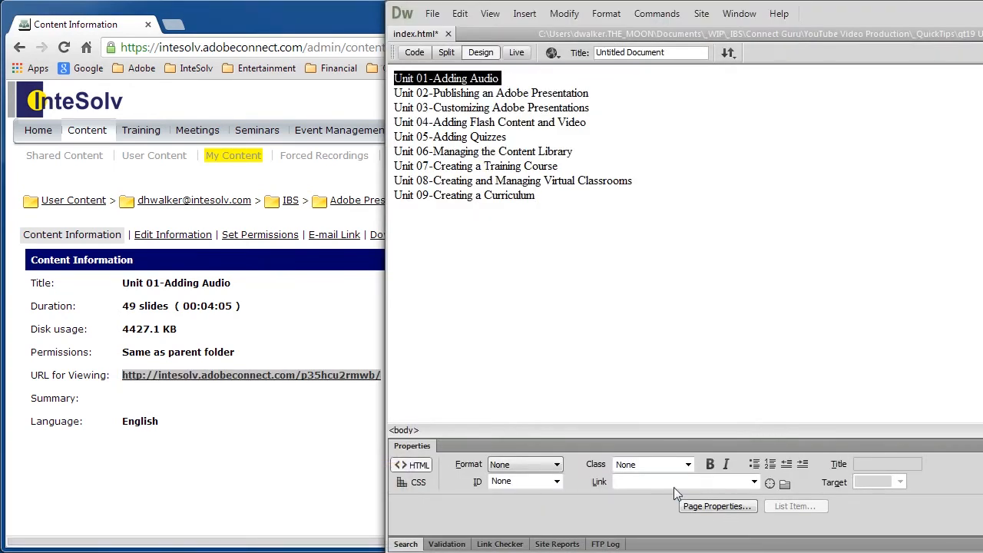
{"action": "key", "text": "ctrl+v"}
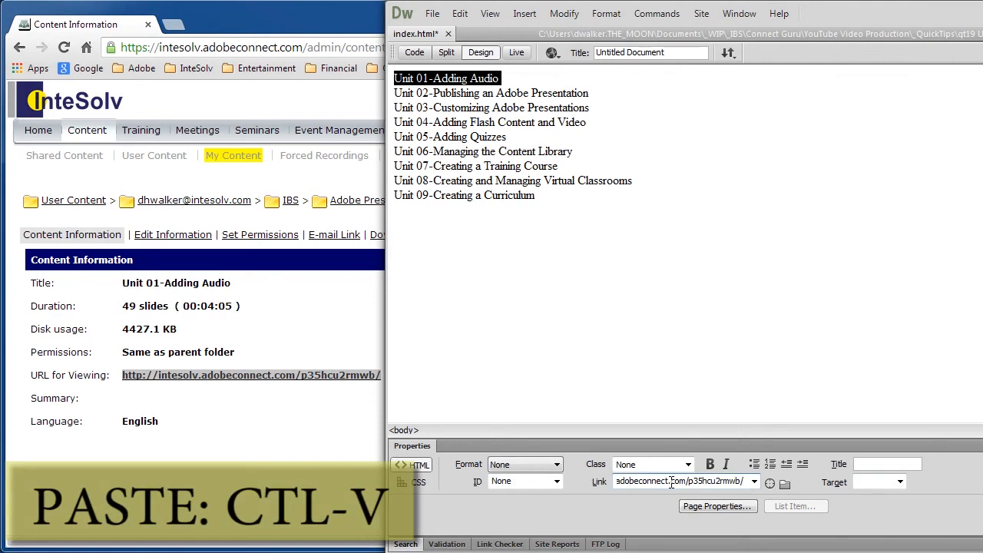
Step: Set the target of the Unit 01-Adding Audio link to _blank
{"action": "left_click", "coordinate": [890, 481]}
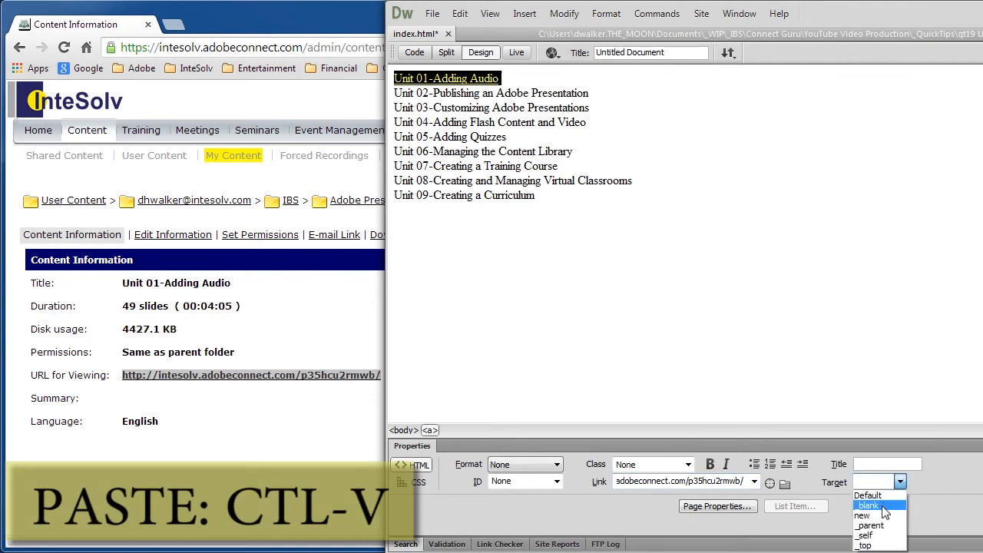
{"action": "left_click", "coordinate": [883, 509]}
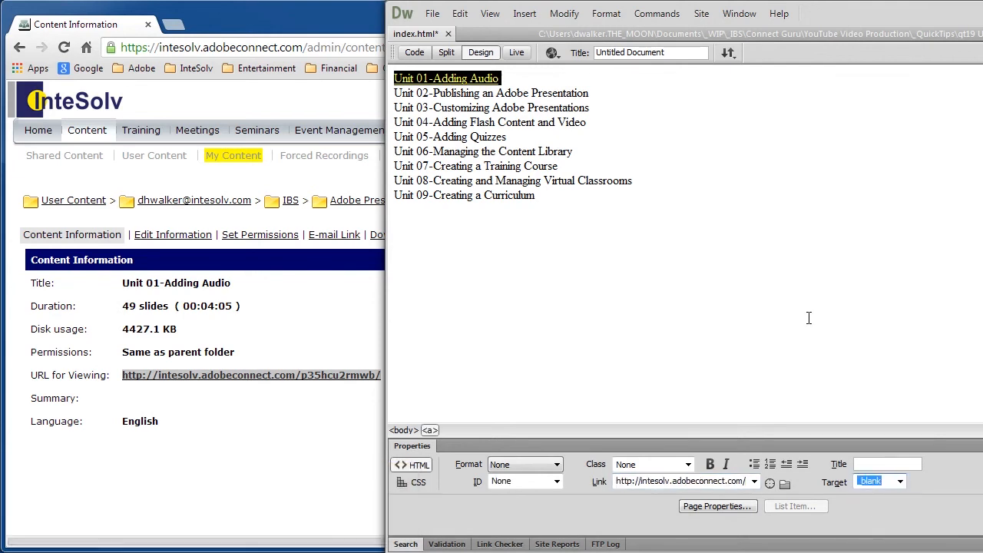
Step: Link the Unit 02-Publishing an Adobe Presentation and Unit 03-Customizing Adobe Presentations titles to their viewing URLs from Adobe Connect, with target _blank
{"action": "left_click", "coordinate": [596, 90]}
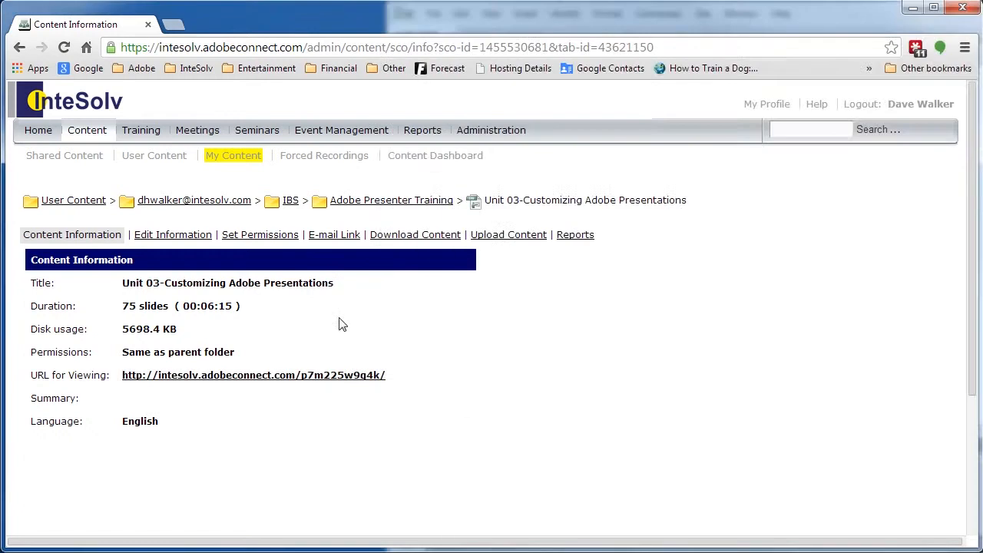
{"action": "left_click_drag", "start_coordinate": [385, 374], "coordinate": [122, 374]}
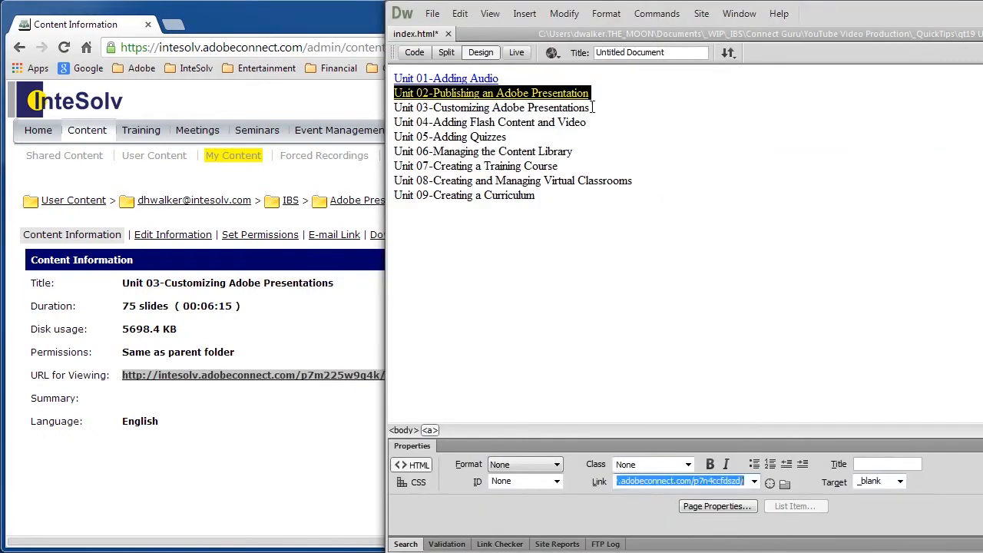
{"action": "left_click_drag", "start_coordinate": [653, 103], "coordinate": [395, 103]}
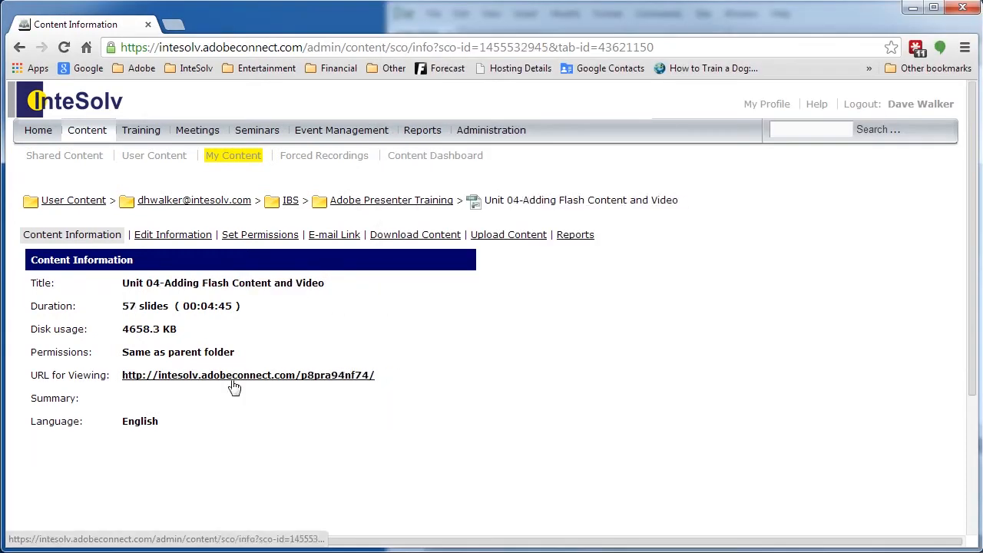
Step: Link the Unit 04-Adding Flash Content and Video title to its viewing URL copied from Adobe Connect, with target _blank
{"action": "triple_click", "coordinate": [235, 376]}
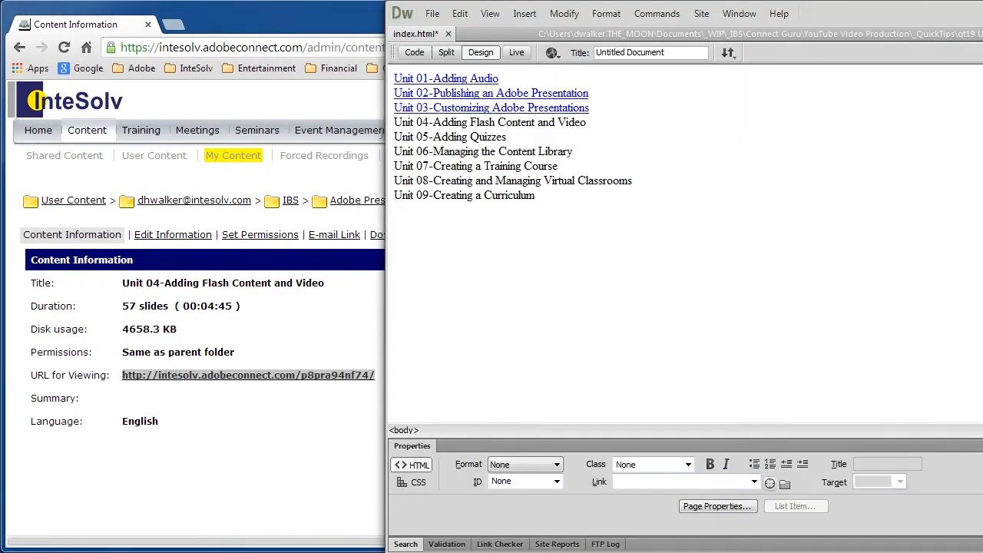
{"action": "left_click_drag", "start_coordinate": [586, 122], "coordinate": [394, 122]}
{"action": "left_click", "coordinate": [681, 481]}
{"action": "key", "text": "ctrl+v"}
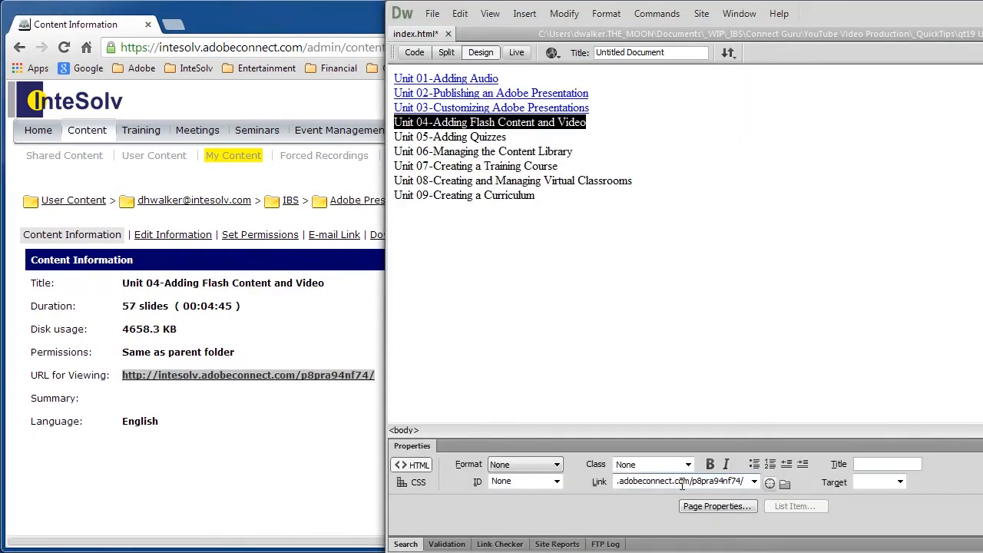
{"action": "left_click", "coordinate": [899, 482]}
{"action": "left_click", "coordinate": [876, 493]}
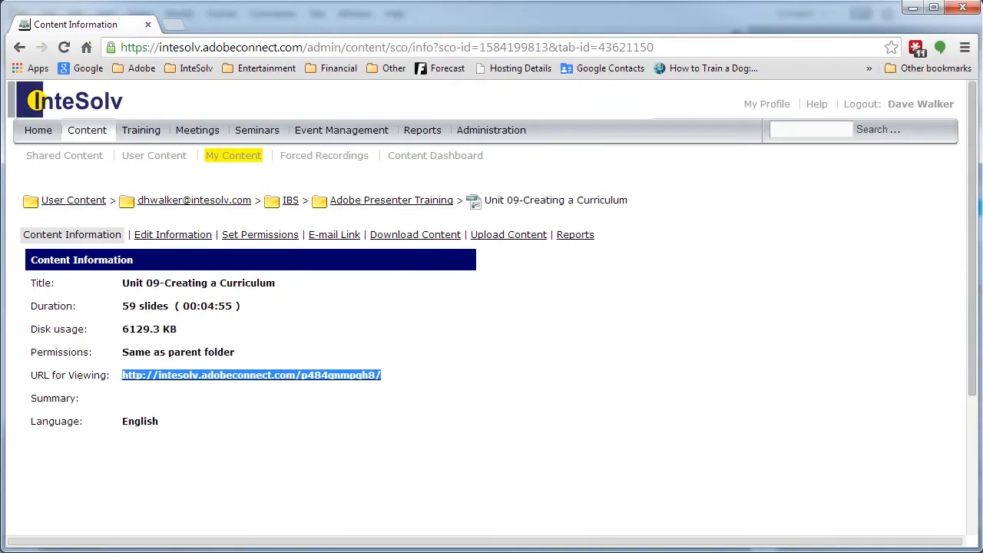
Step: In Adobe Connect, start new content in the Adobe Presenter Training folder and choose index.html from the toc folder as its file
{"action": "left_click", "coordinate": [354, 308]}
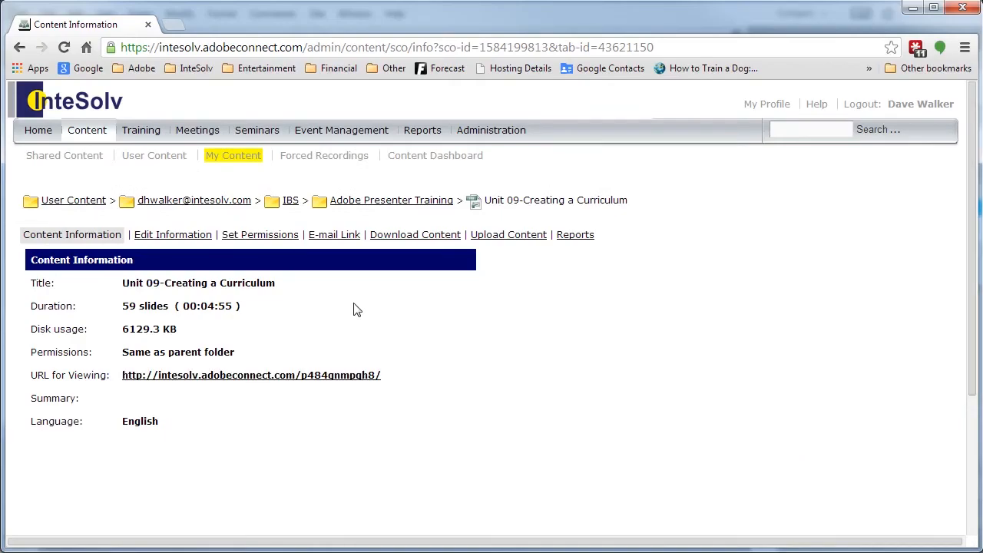
{"action": "left_click", "coordinate": [358, 200]}
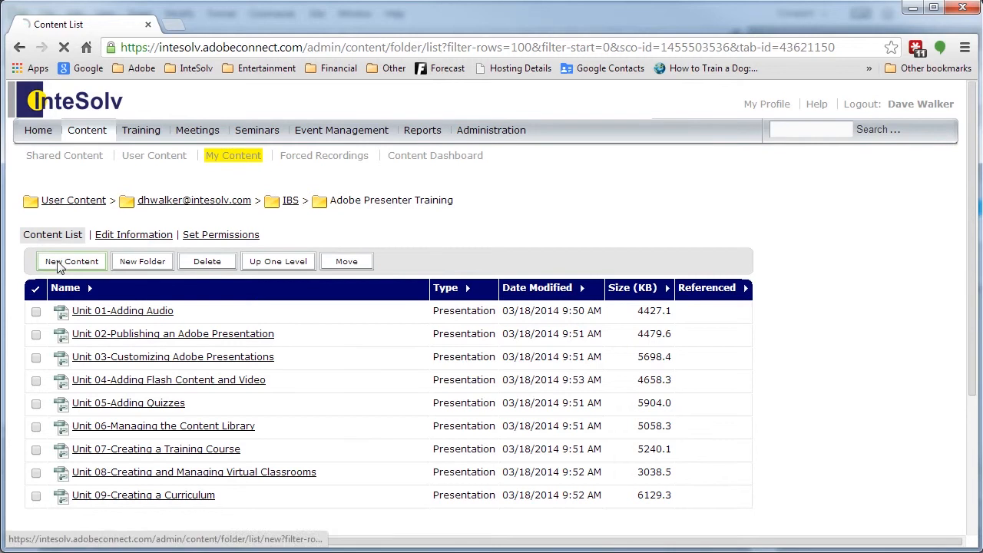
{"action": "left_click", "coordinate": [71, 261]}
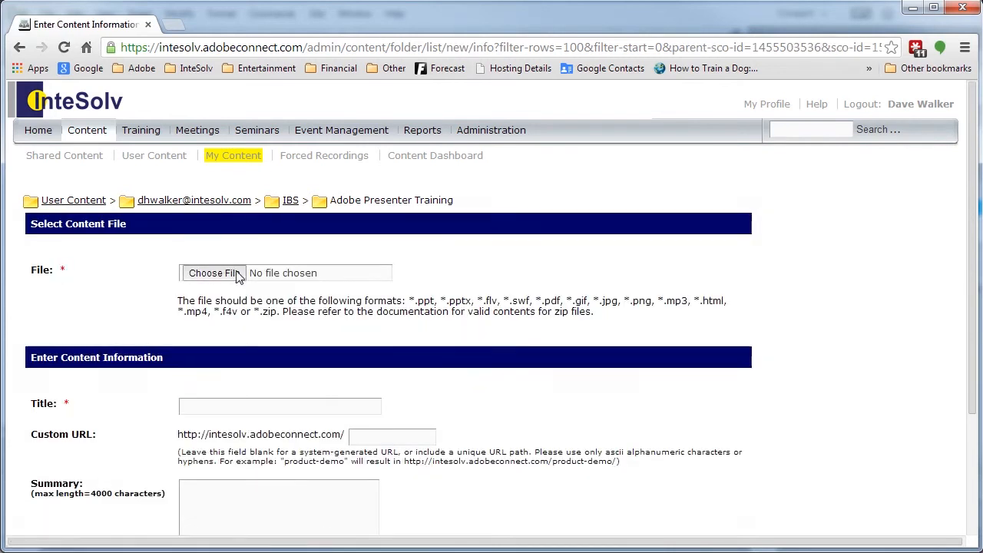
{"action": "left_click", "coordinate": [214, 274]}
{"action": "double_click", "coordinate": [157, 166]}
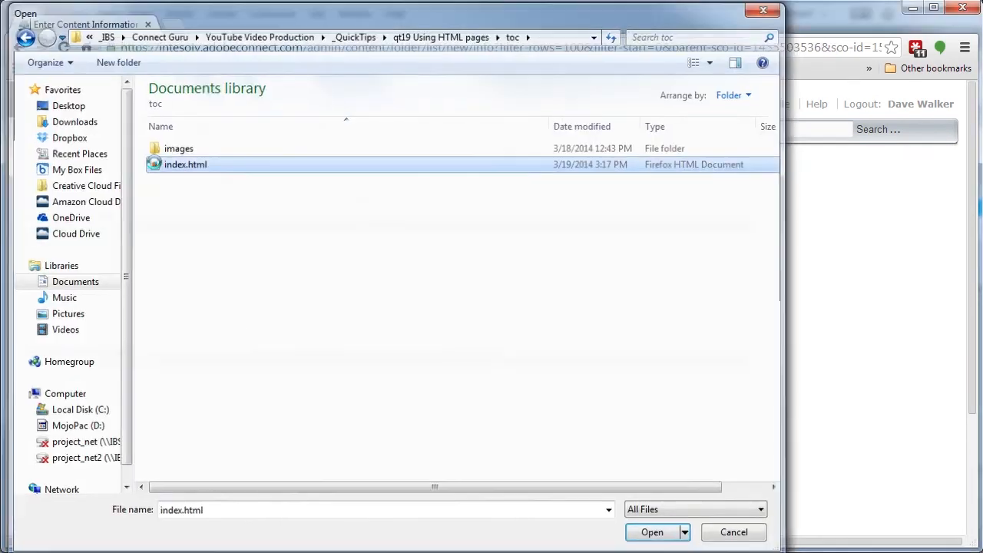
Step: Title the new content Table of Contents and save it
{"action": "left_click", "coordinate": [281, 410]}
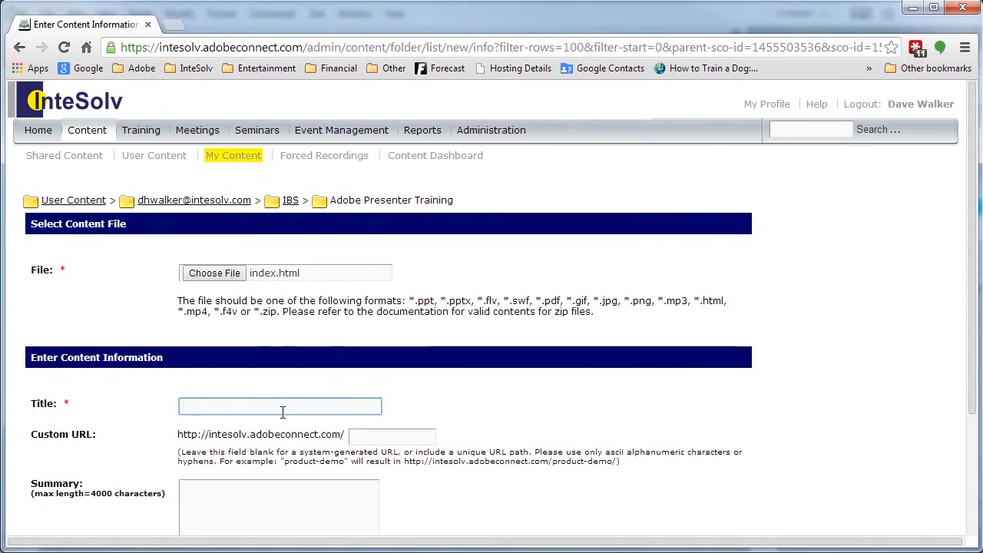
{"action": "type", "text": "Table of Contents"}
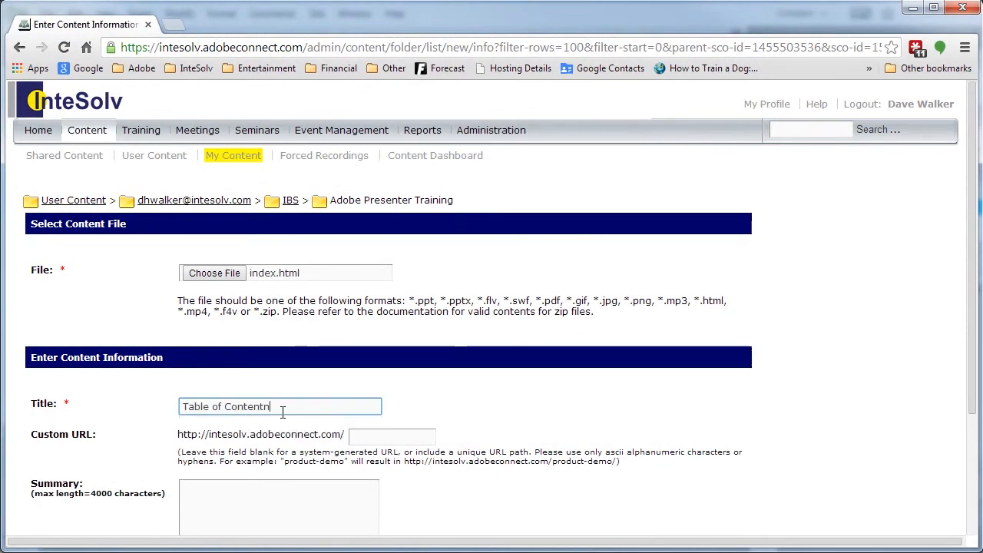
{"action": "scroll", "coordinate": [445, 497], "scroll_direction": "down", "scroll_amount": 3}
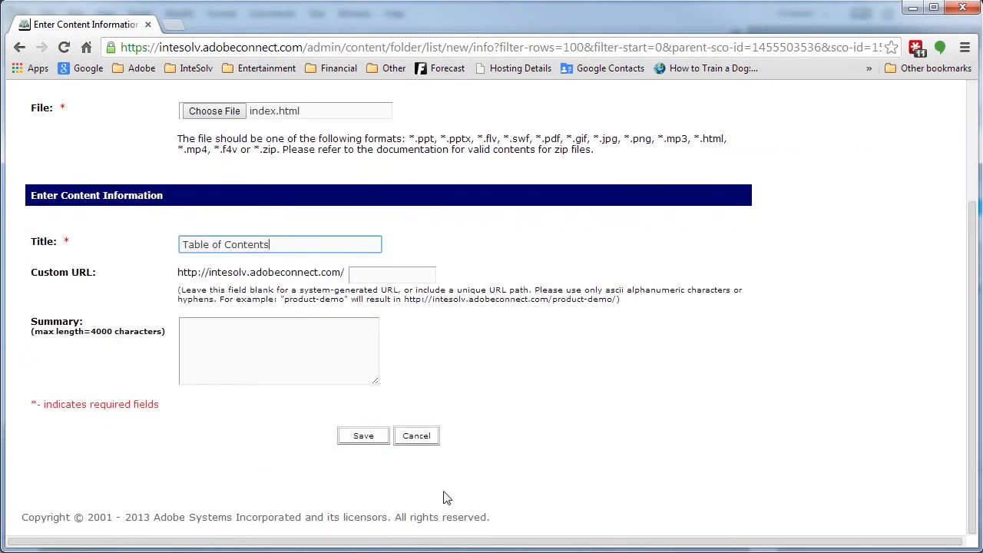
{"action": "left_click", "coordinate": [373, 439]}
Step: Open the published Table of Contents from its viewing URL, test the Unit 02 link, and return to the Adobe Presenter Training folder
{"action": "left_click", "coordinate": [327, 354]}
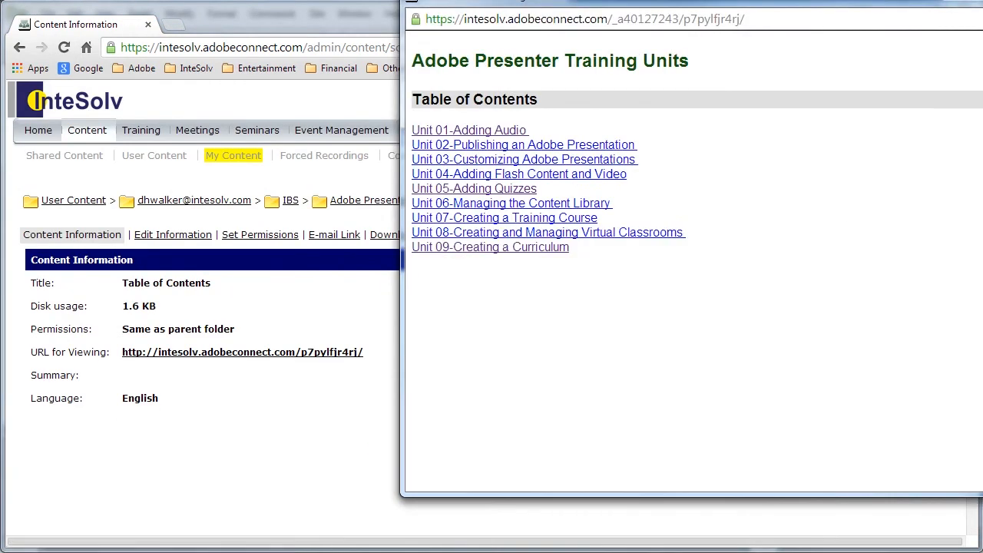
{"action": "left_click_drag", "start_coordinate": [783, 0], "coordinate": [610, 45]}
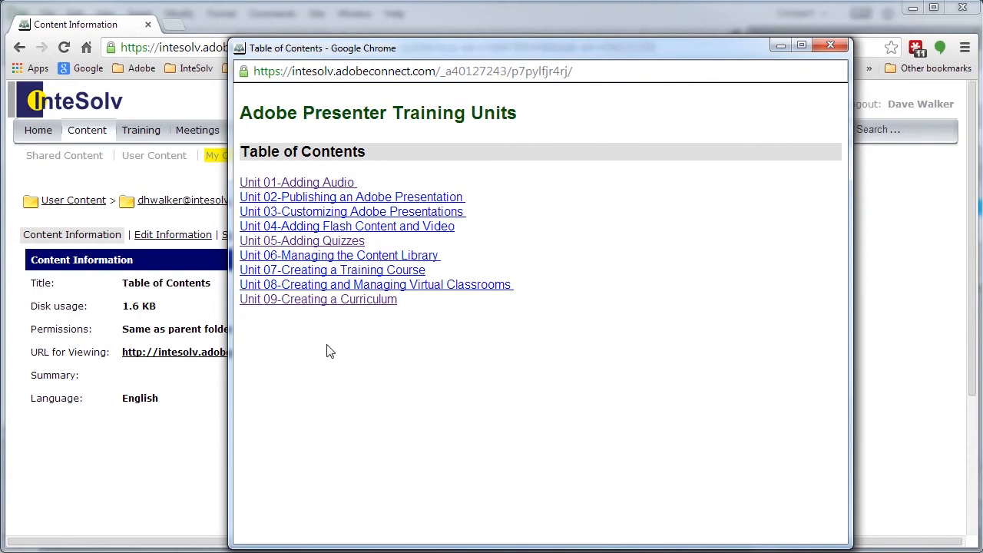
{"action": "left_click", "coordinate": [310, 198]}
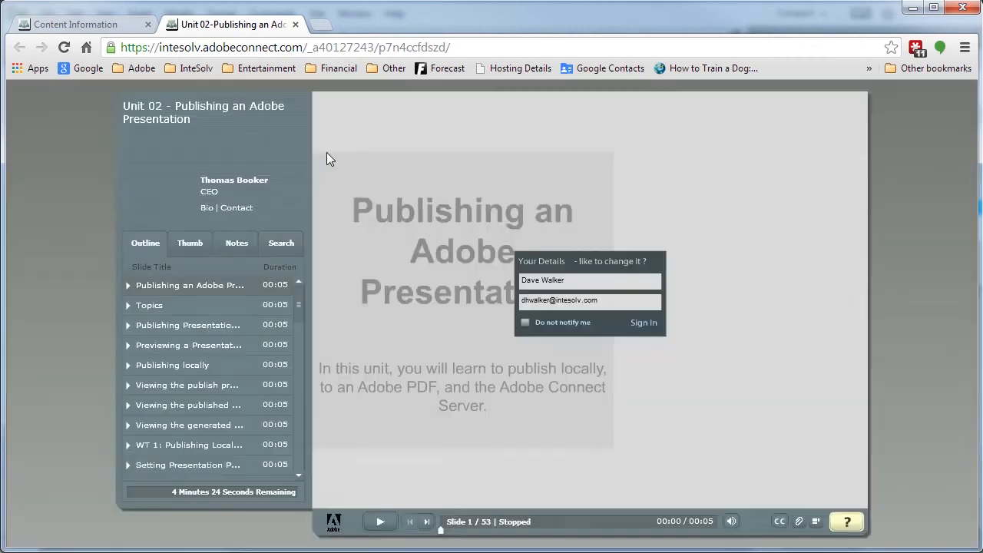
{"action": "left_click", "coordinate": [643, 324]}
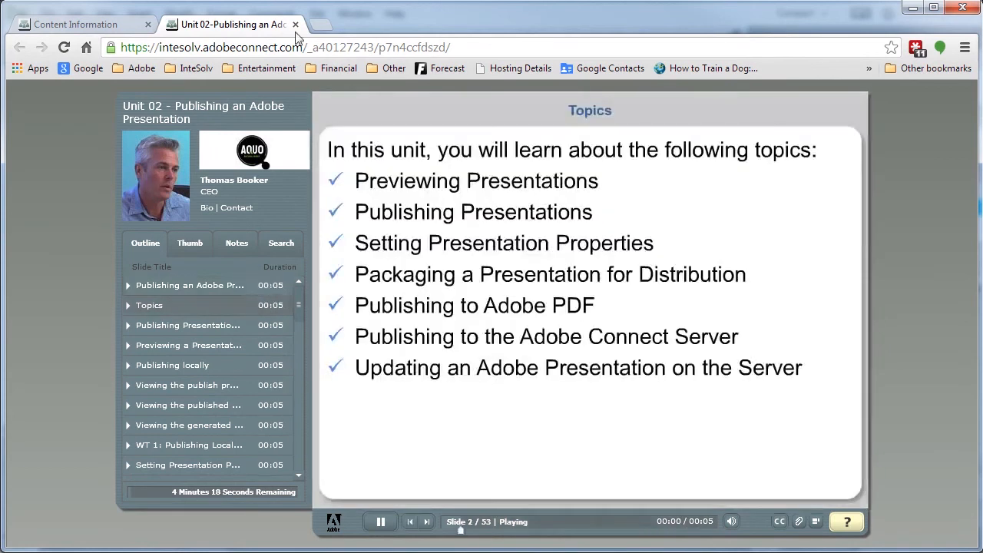
{"action": "left_click", "coordinate": [296, 25]}
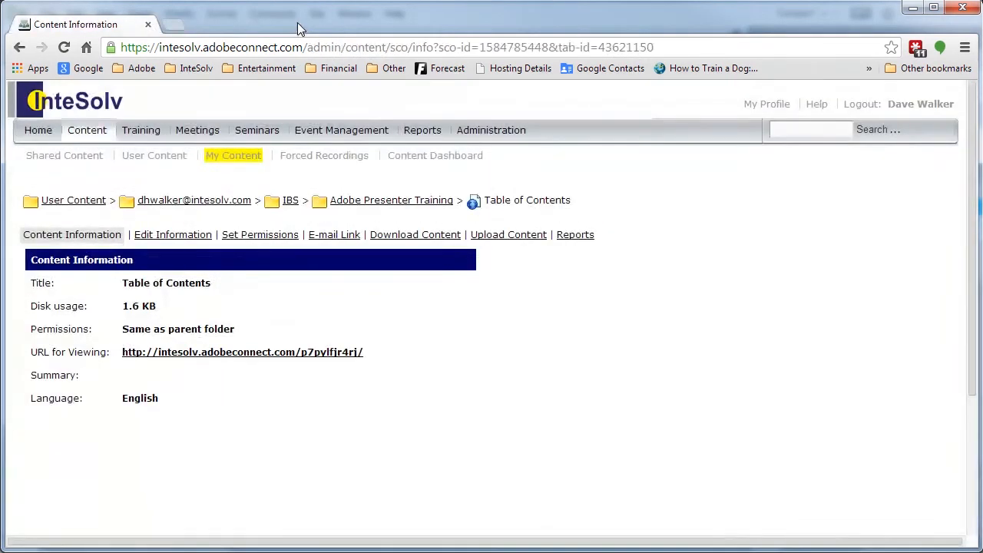
{"action": "left_click", "coordinate": [412, 203]}
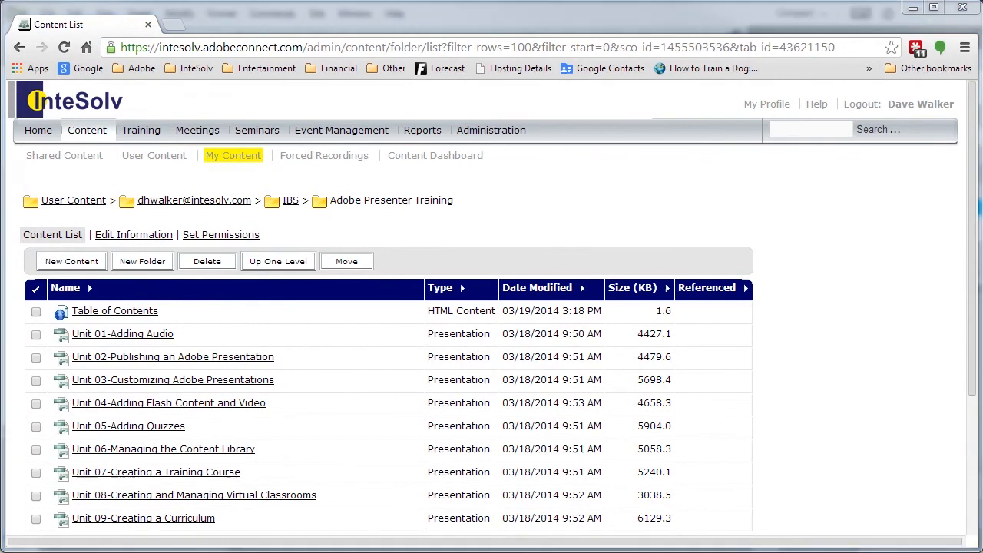
Step: Switch to Dreamweaver and add an empty paragraph above the Unit 01-Adding Audio link in index.html
{"action": "key", "text": "alt+Tab"}
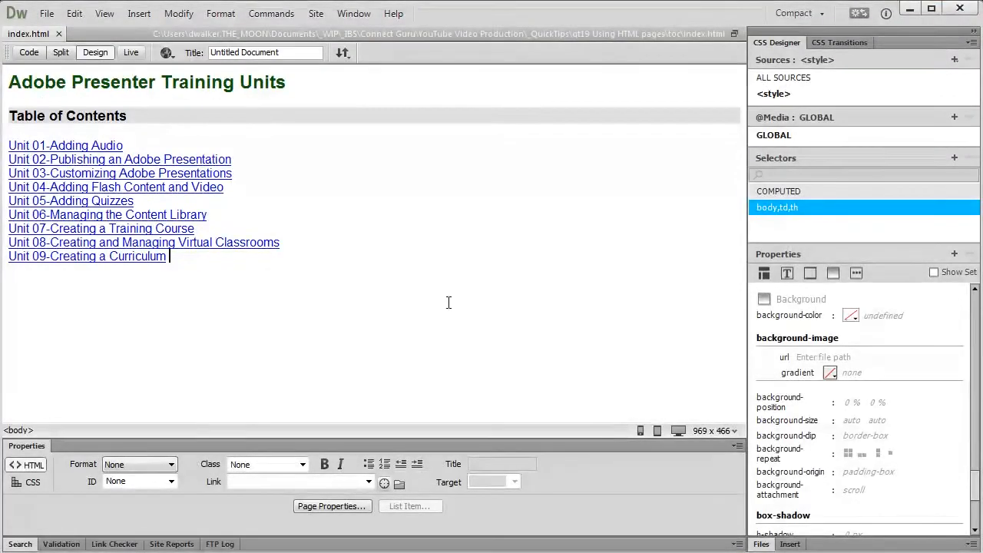
{"action": "left_click", "coordinate": [47, 144]}
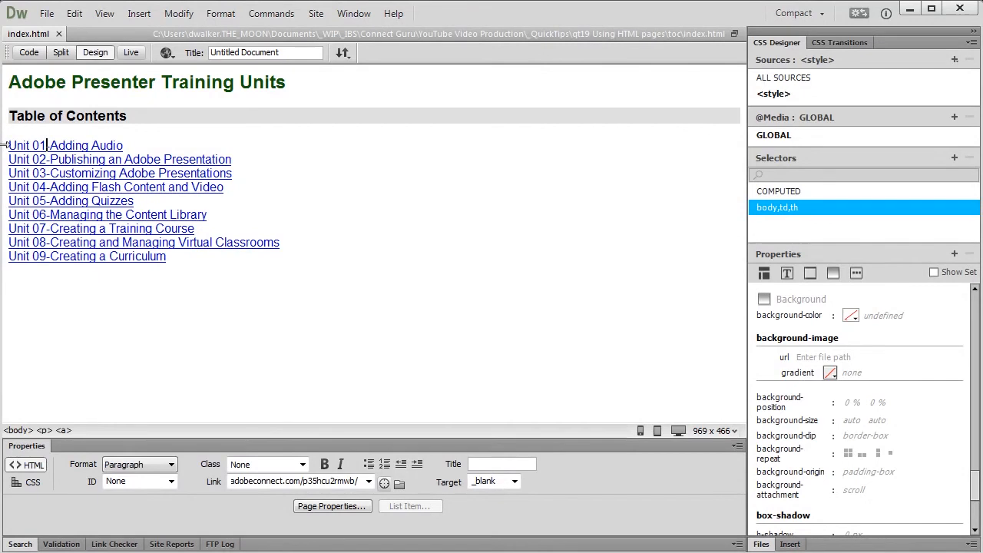
{"action": "left_click", "coordinate": [10, 145]}
{"action": "key", "text": "Return"}
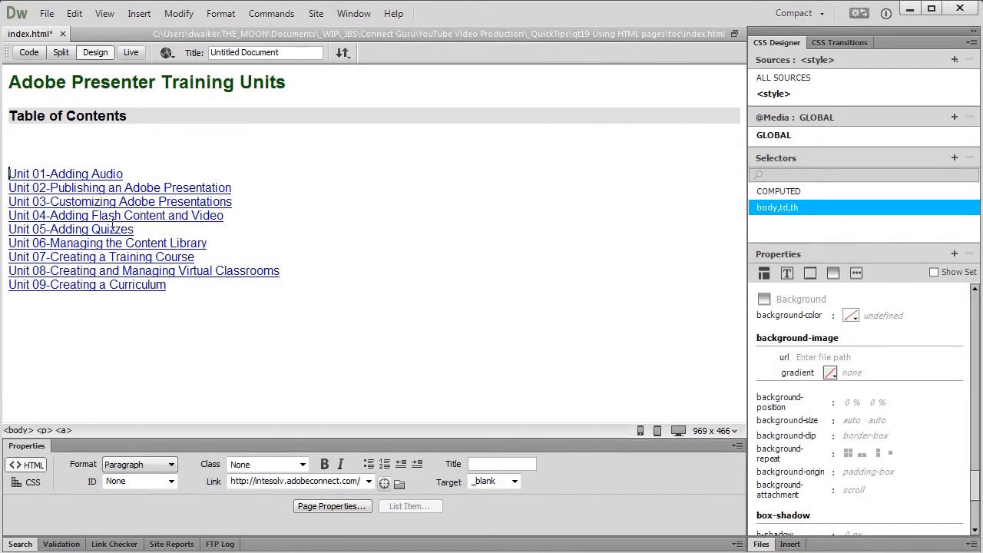
{"action": "key", "text": "Up"}
Step: Insert the image Presenter-Logo.jpg from the images folder into the empty paragraph above the unit links
{"action": "left_click", "coordinate": [139, 14]}
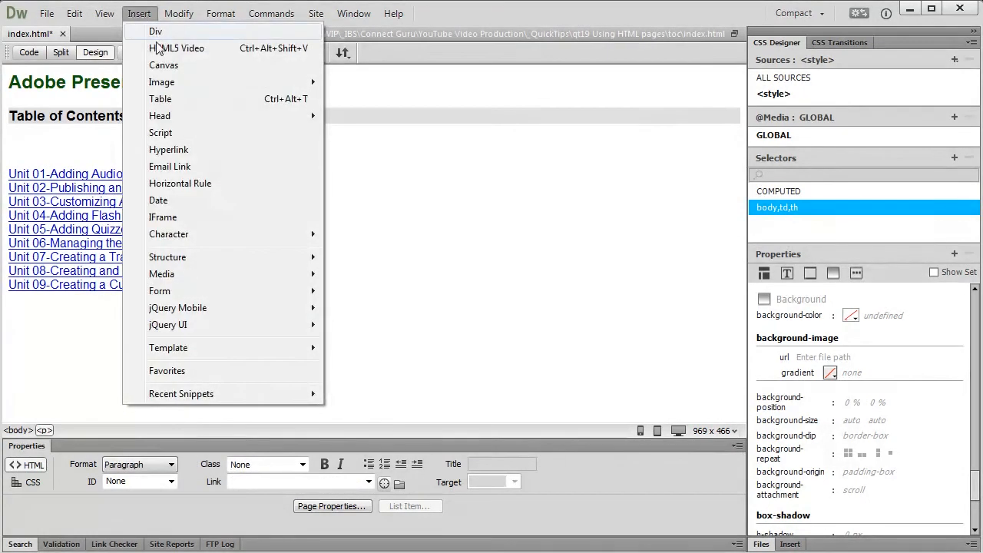
{"action": "mouse_move", "coordinate": [199, 82]}
{"action": "left_click", "coordinate": [373, 81]}
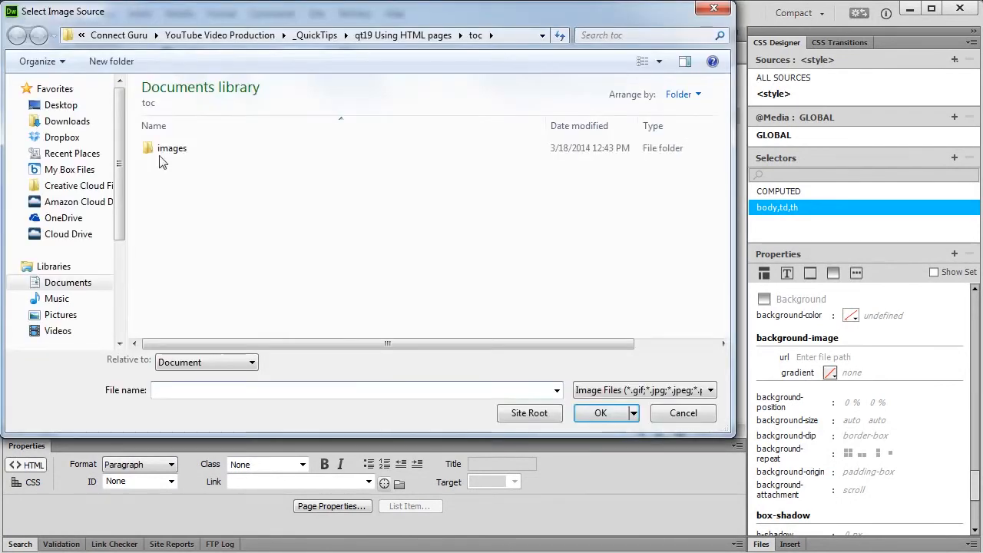
{"action": "double_click", "coordinate": [153, 150]}
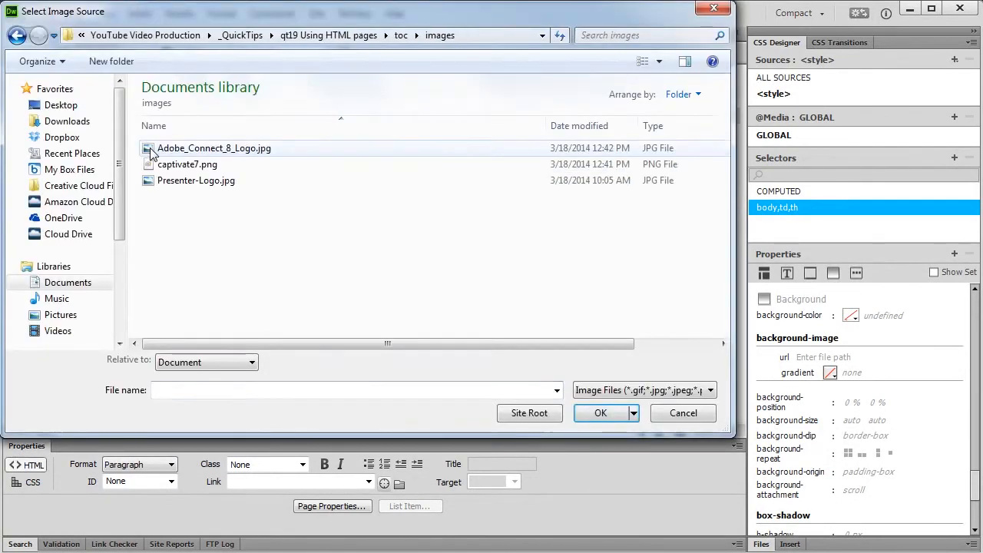
{"action": "double_click", "coordinate": [147, 181]}
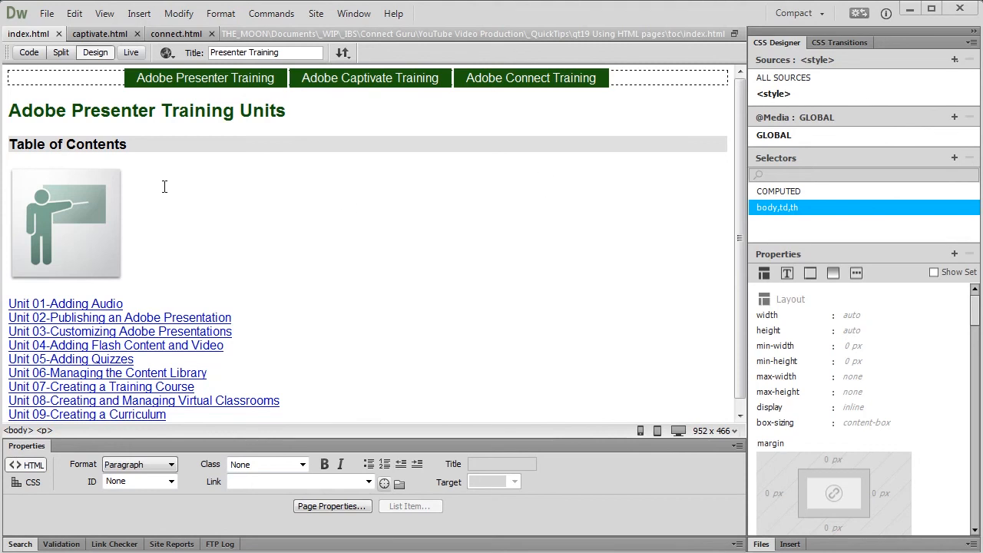
Step: Review the captivate.html and connect.html pages
{"action": "left_click", "coordinate": [104, 34]}
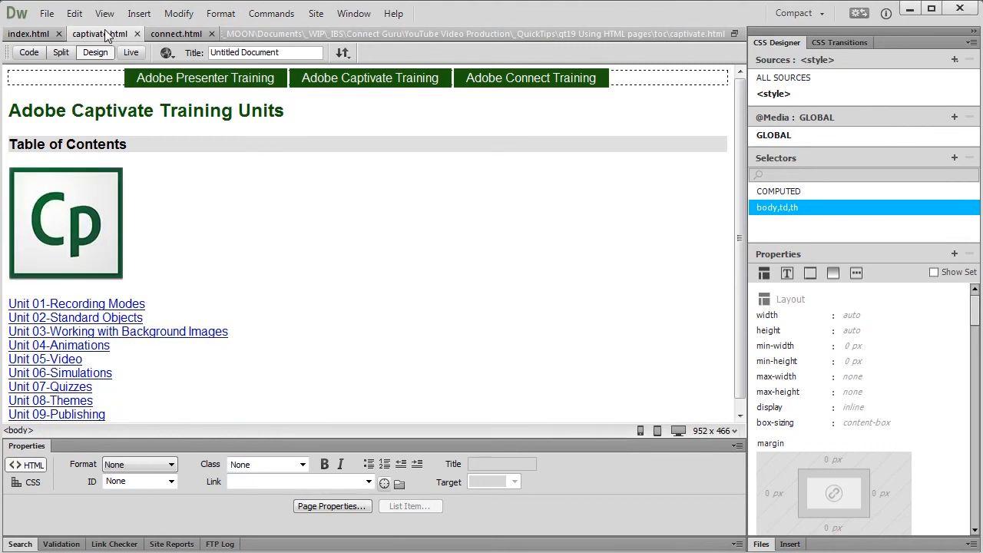
{"action": "left_click", "coordinate": [176, 34]}
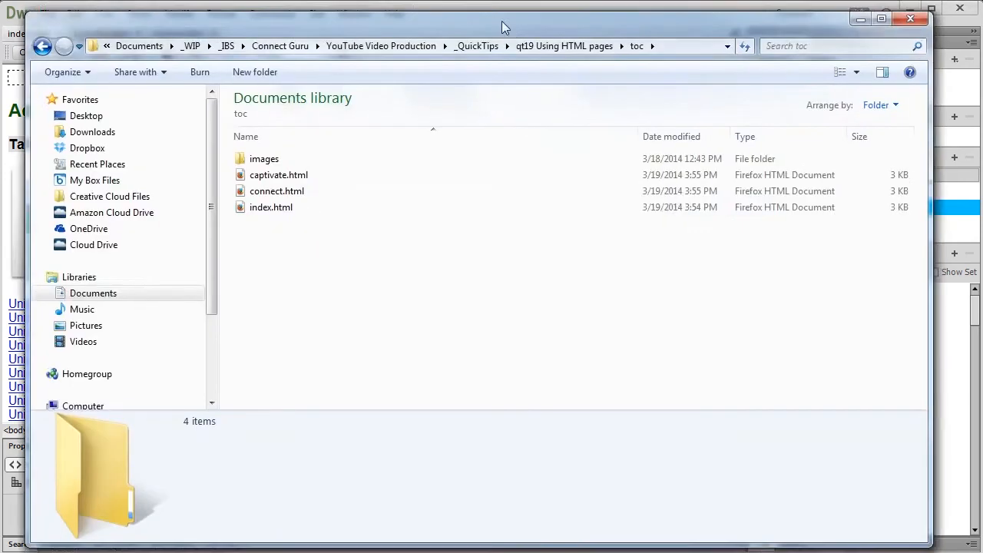
Step: In the toc folder in Windows Explorer, compress the images folder, captivate.html, connect.html and index.html into toc.zip with WinZip
{"action": "left_click_drag", "start_coordinate": [502, 24], "coordinate": [496, 21]}
{"action": "left_click_drag", "start_coordinate": [296, 246], "coordinate": [237, 155]}
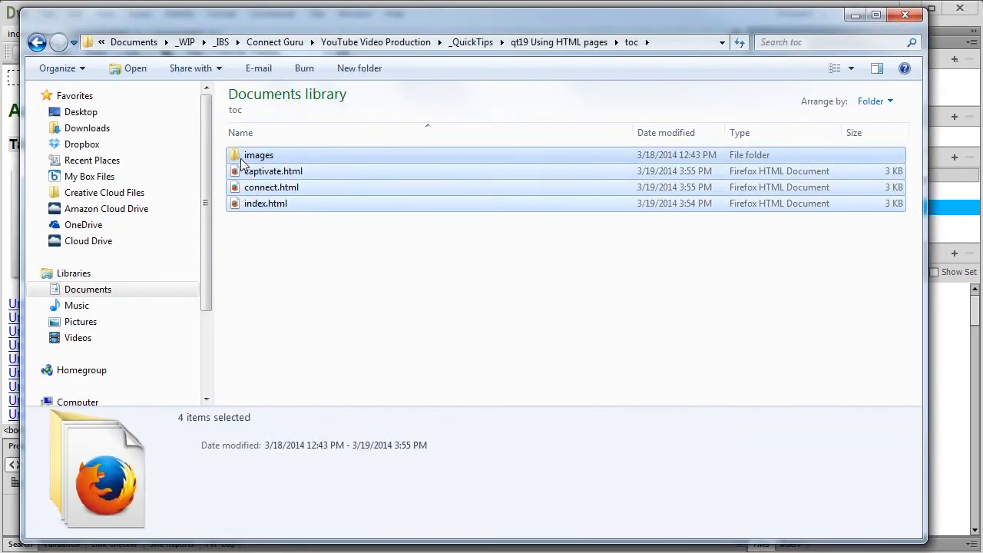
{"action": "right_click", "coordinate": [243, 163]}
{"action": "mouse_move", "coordinate": [435, 289]}
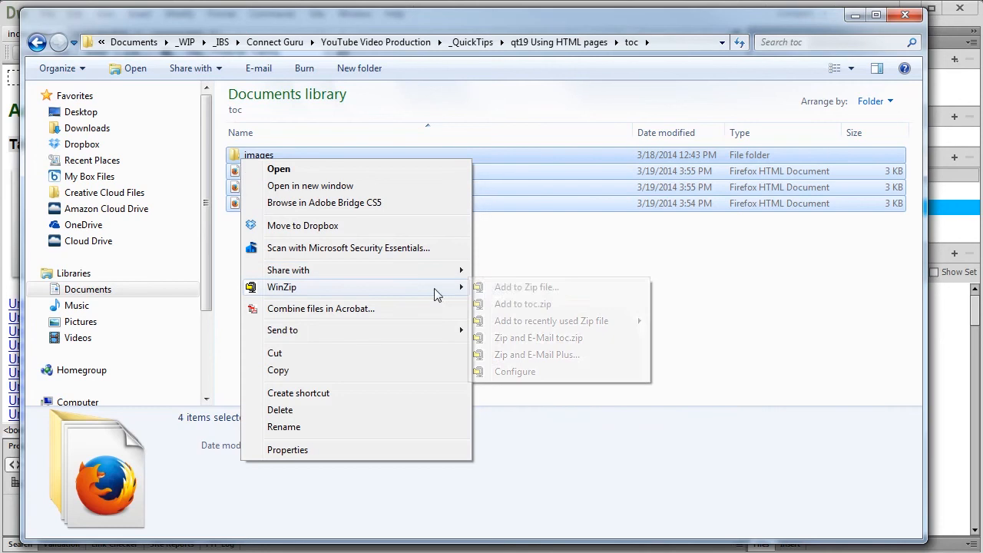
{"action": "left_click", "coordinate": [512, 304]}
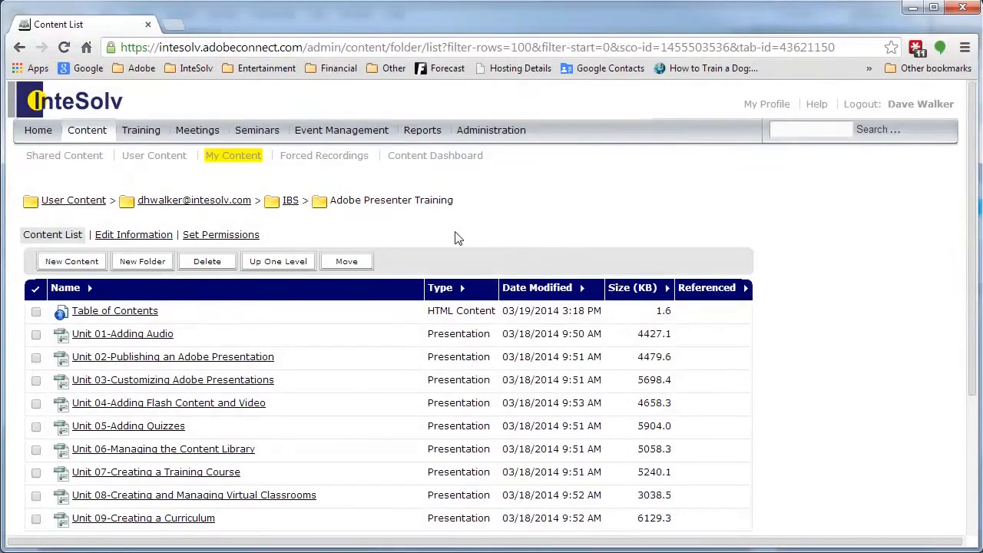
Step: Upload toc.zip from the toc folder as the new content of the Table of Contents item in Adobe Presenter Training
{"action": "left_click", "coordinate": [130, 310]}
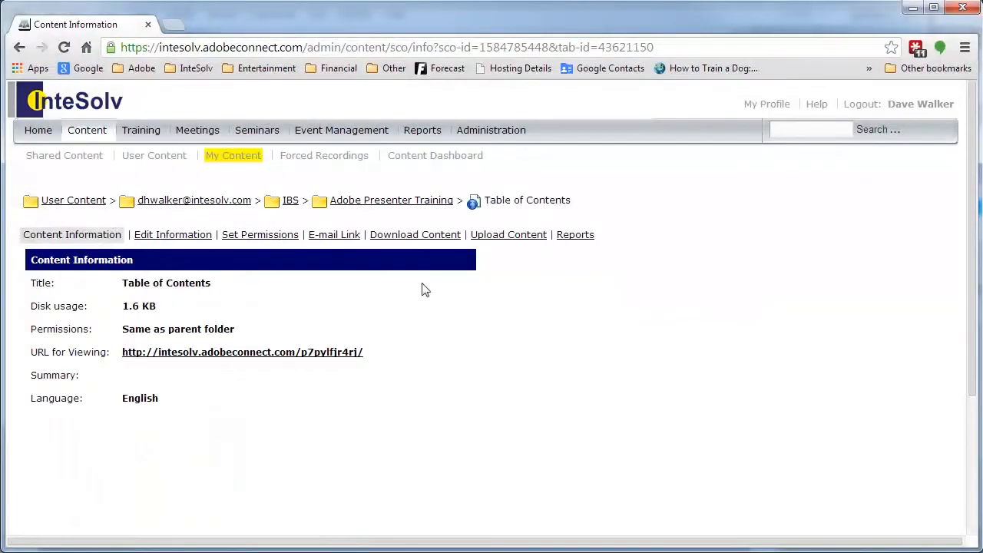
{"action": "left_click", "coordinate": [507, 236]}
{"action": "left_click", "coordinate": [204, 295]}
{"action": "left_click", "coordinate": [165, 212]}
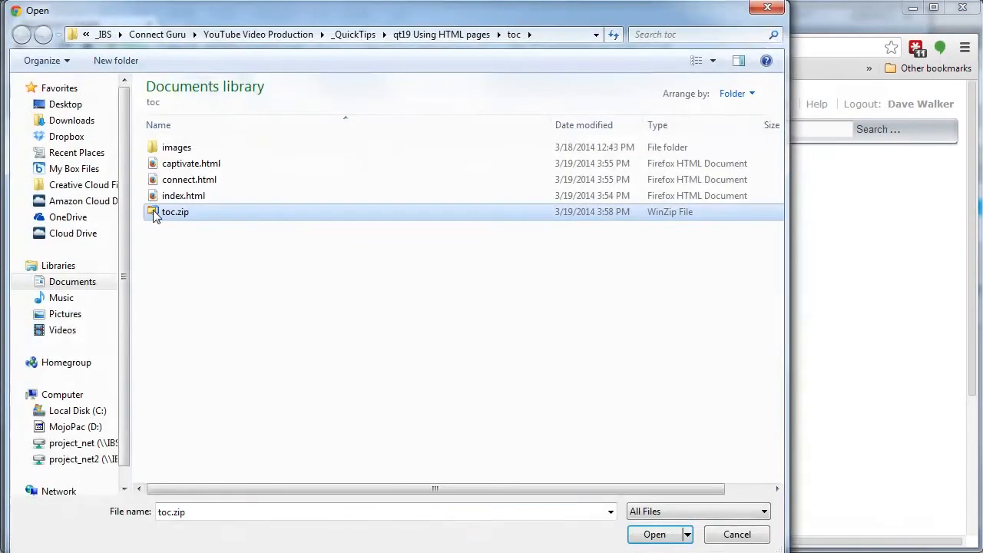
{"action": "left_click", "coordinate": [673, 526]}
{"action": "left_click", "coordinate": [358, 332]}
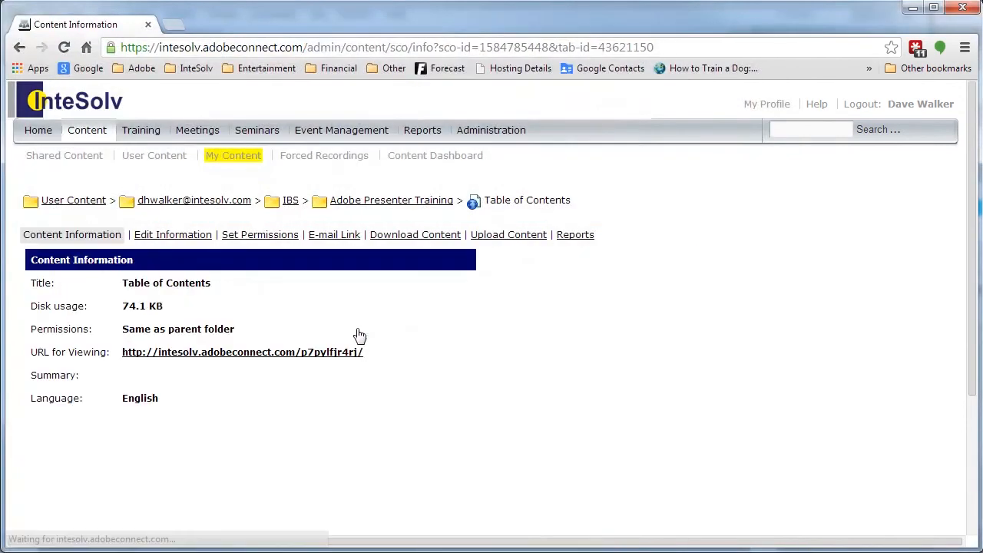
Step: Open the published Table of Contents from its viewing URL and check the navigation between the Presenter, Captivate and Connect training pages
{"action": "left_click", "coordinate": [334, 353]}
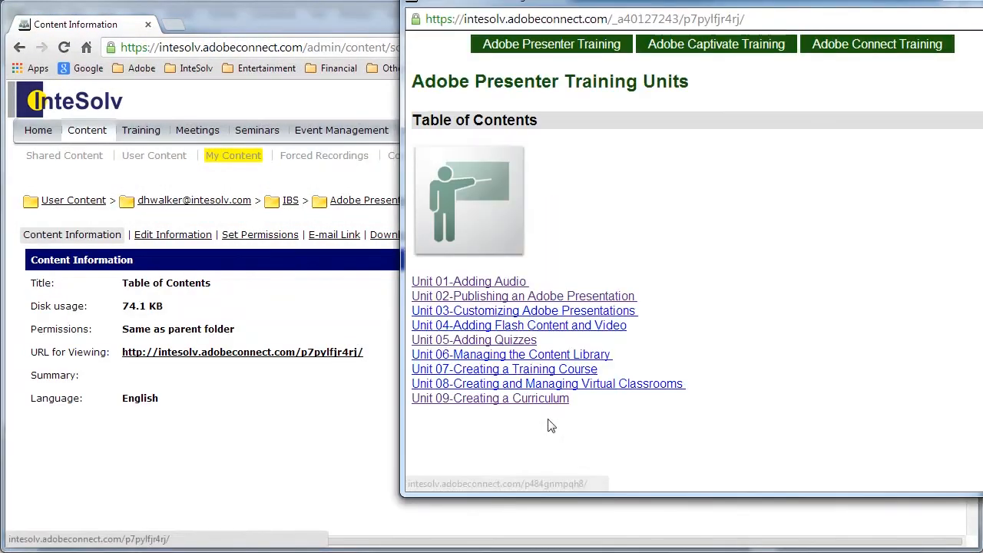
{"action": "left_click", "coordinate": [656, 45]}
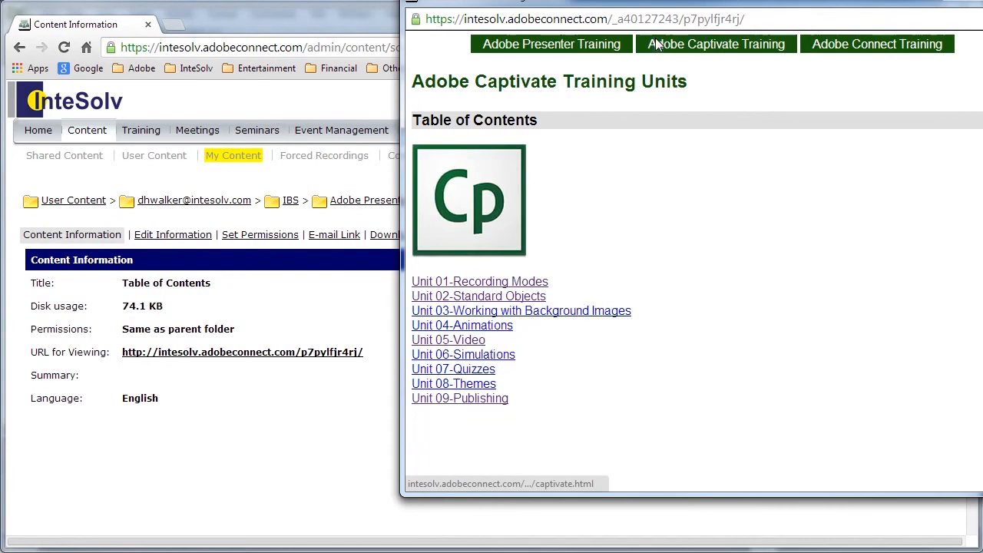
{"action": "left_click", "coordinate": [809, 50]}
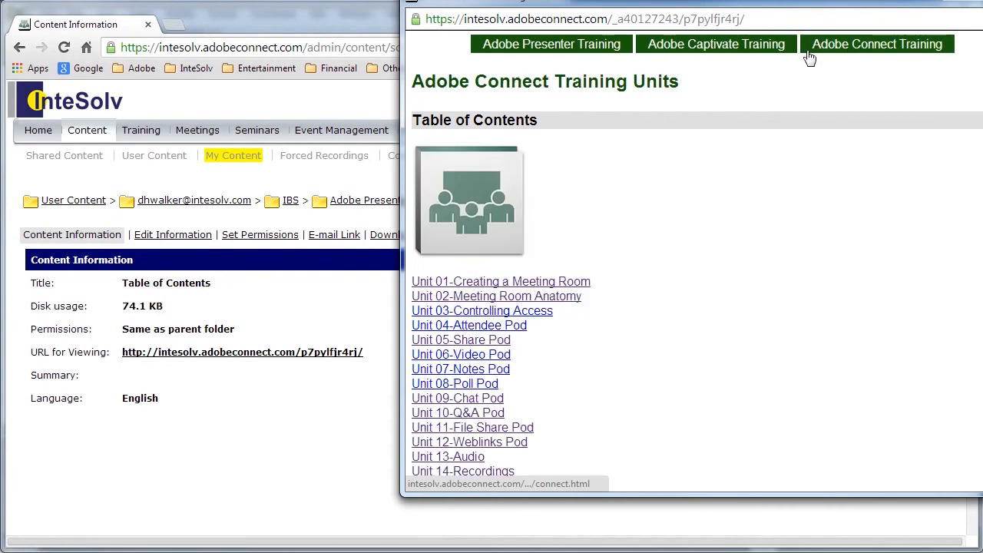
{"action": "left_click", "coordinate": [552, 50]}
{"action": "left_click", "coordinate": [691, 44]}
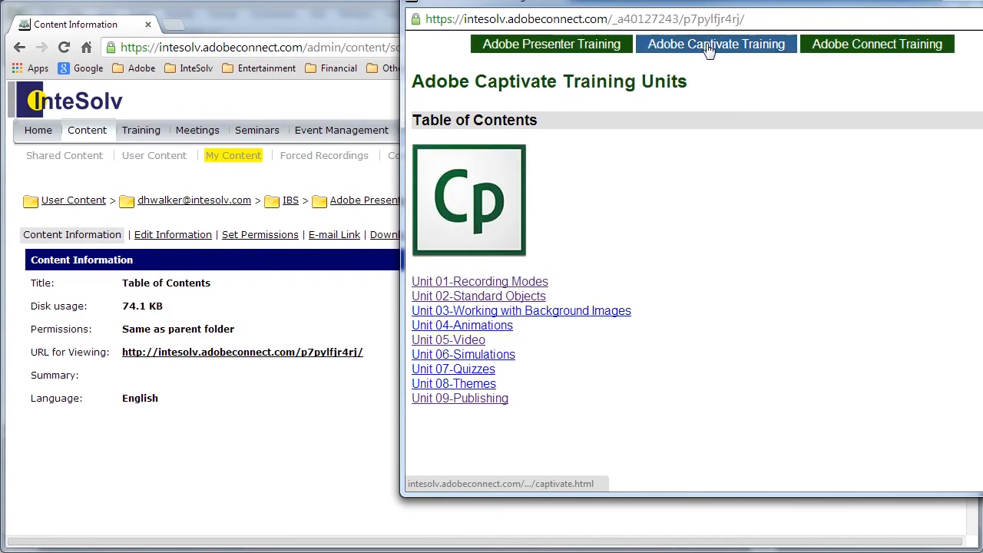
{"action": "left_click", "coordinate": [834, 48]}
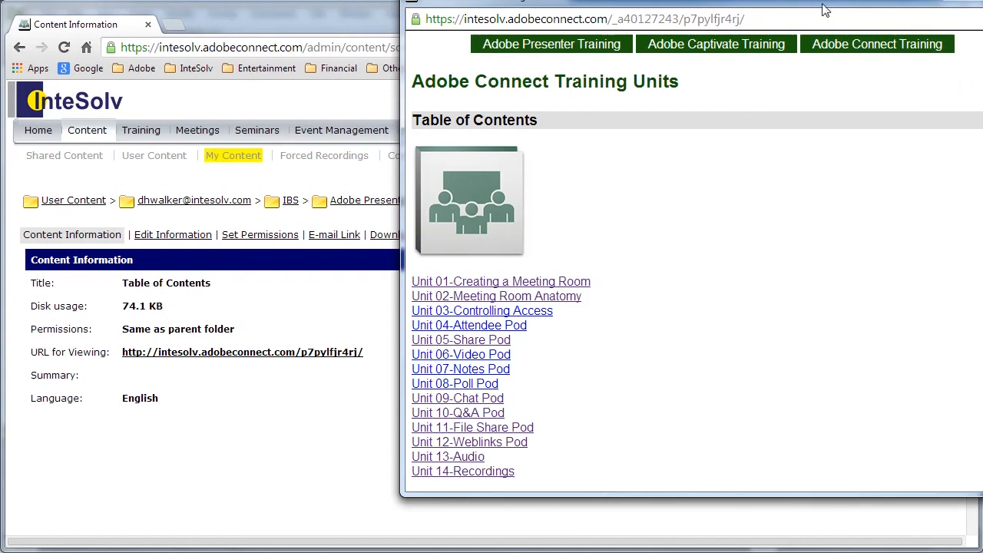
{"action": "left_click_drag", "start_coordinate": [823, 8], "coordinate": [554, 43]}
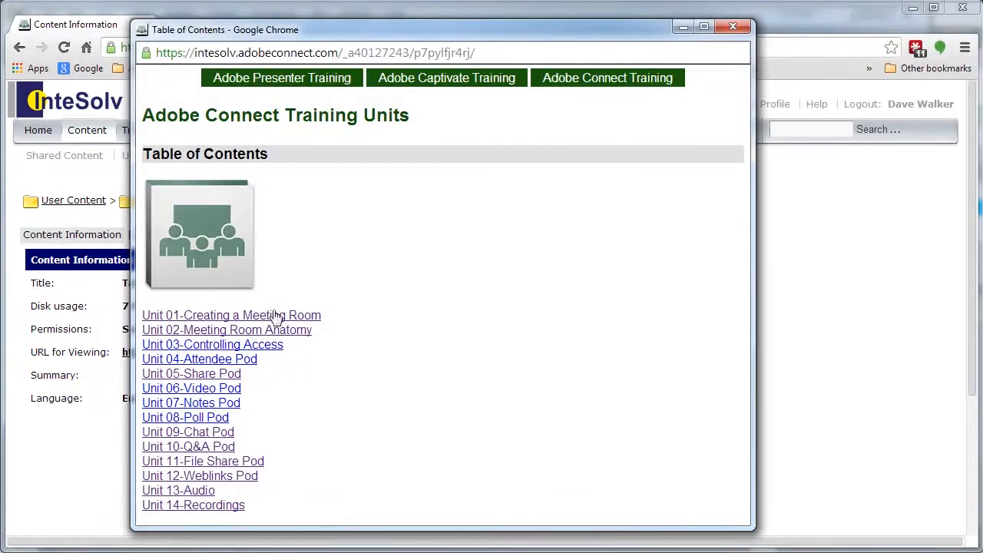
{"action": "left_click", "coordinate": [279, 85]}
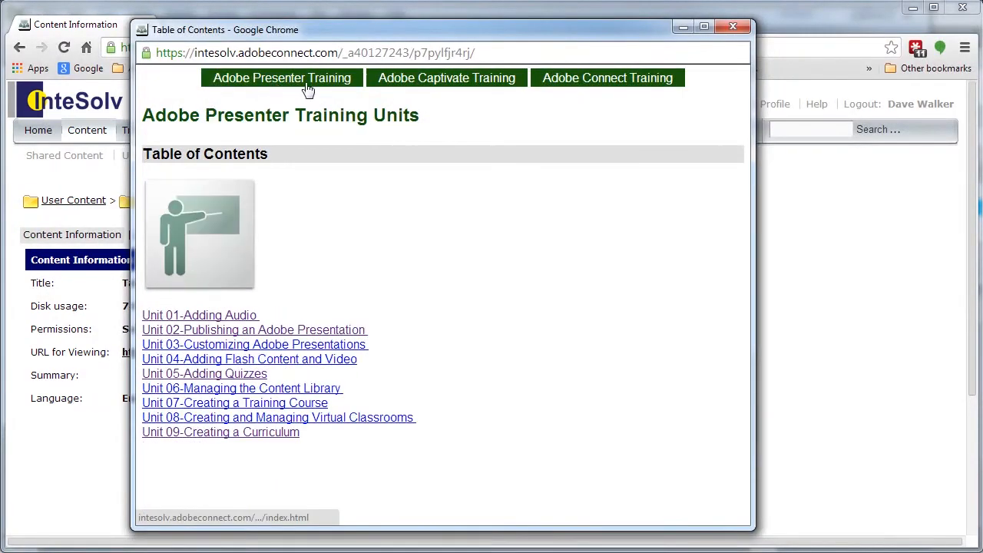
{"action": "left_click", "coordinate": [405, 83]}
{"action": "left_click", "coordinate": [602, 84]}
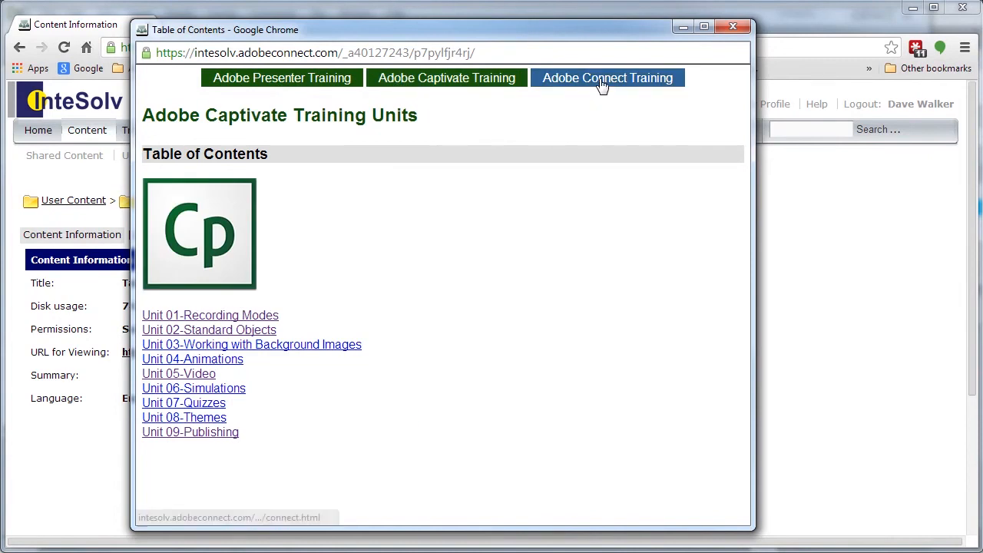
{"action": "left_click", "coordinate": [279, 80]}
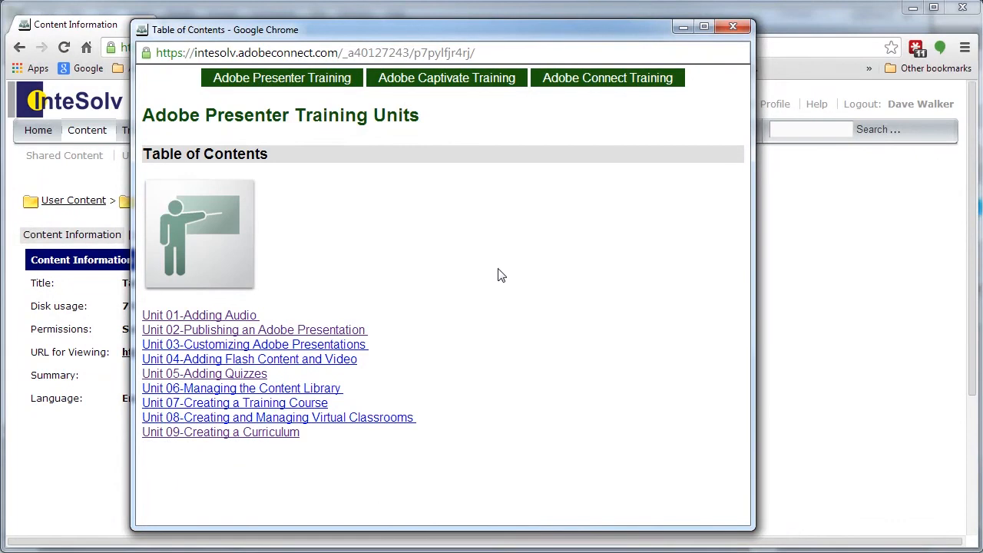